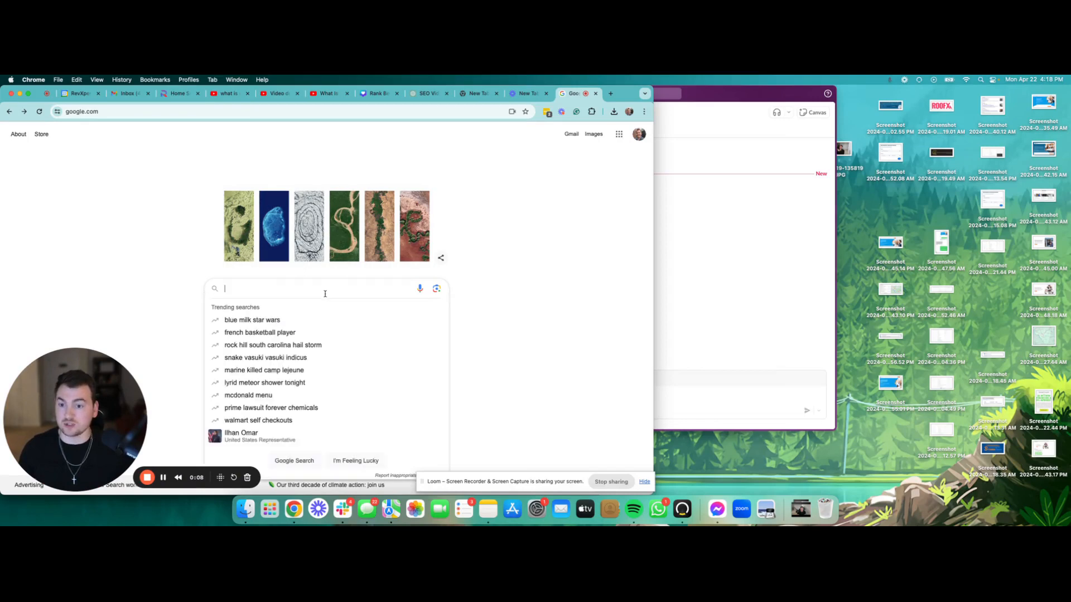
Step: Search Google for 'roofer lancaster pa' and scroll through the local results
{"action": "type", "text": "roofe"}
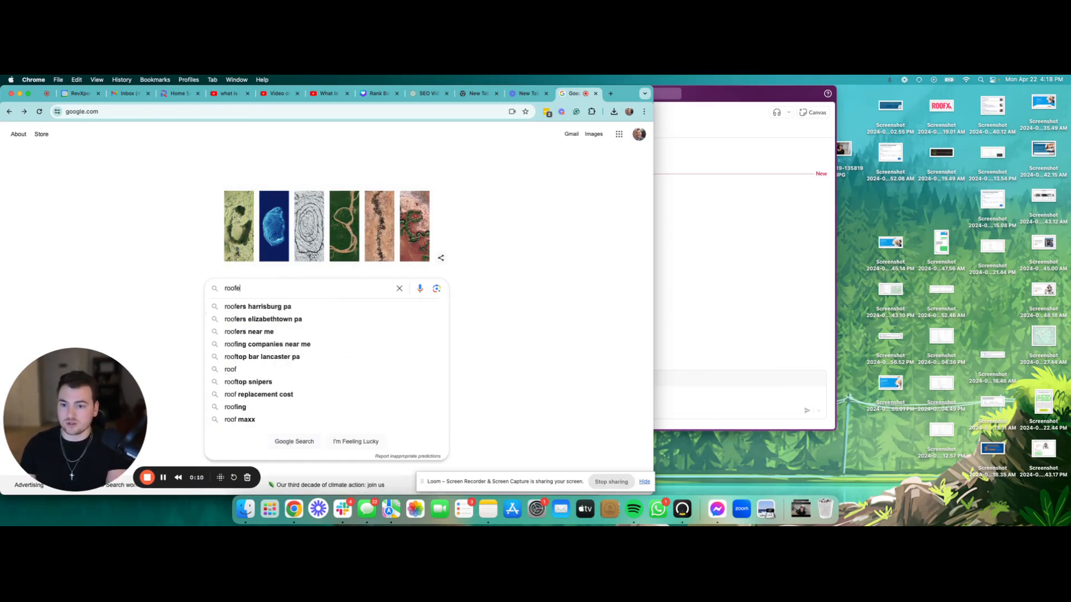
{"action": "type", "text": "r lancaster pa"}
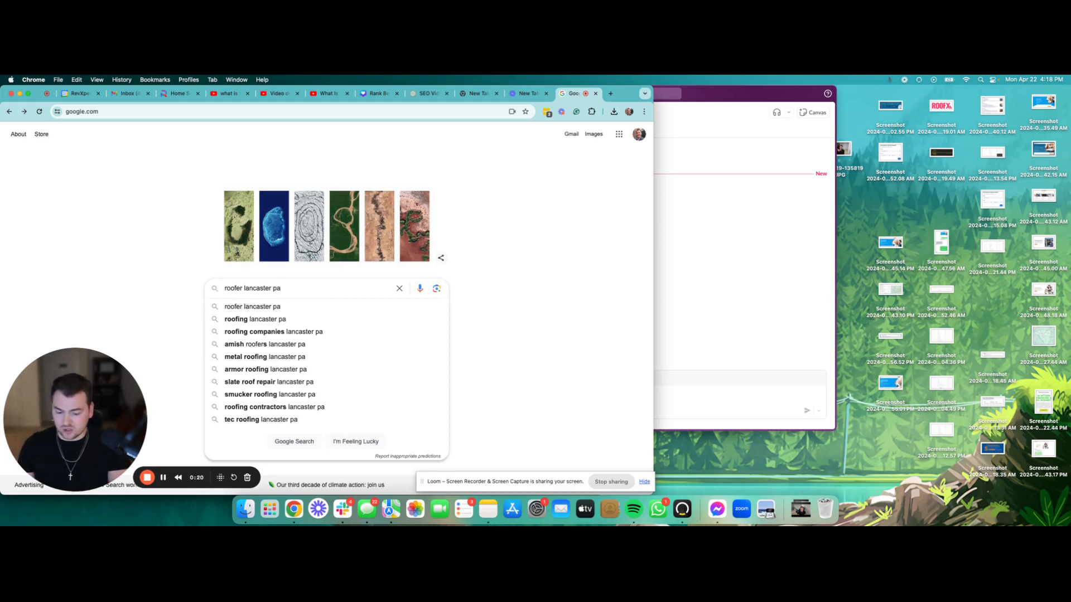
{"action": "key", "text": "Return"}
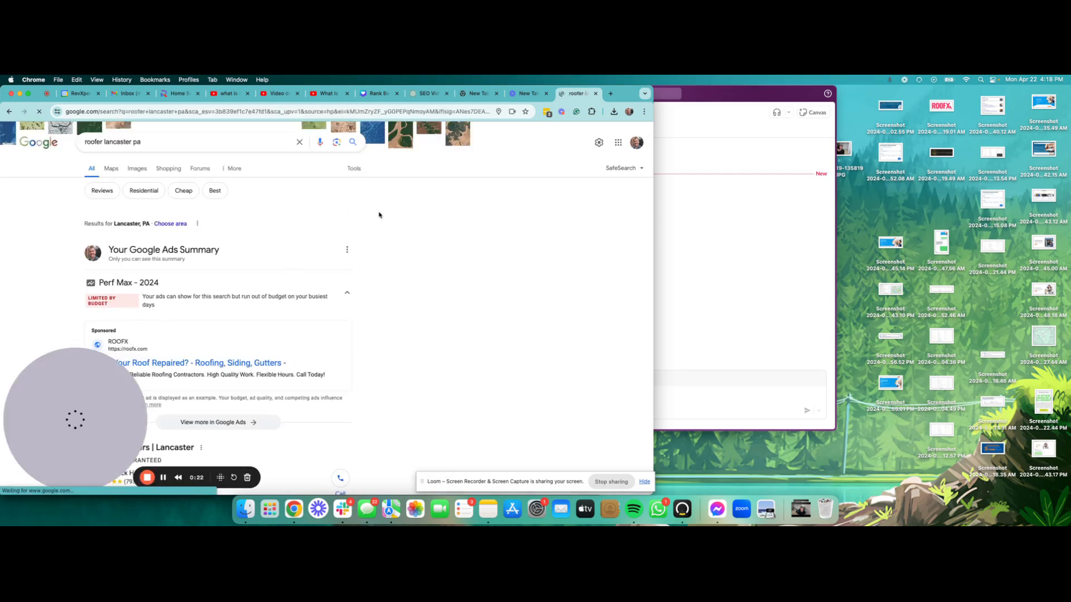
{"action": "scroll", "coordinate": [325, 213], "scroll_direction": "down", "scroll_amount": 6}
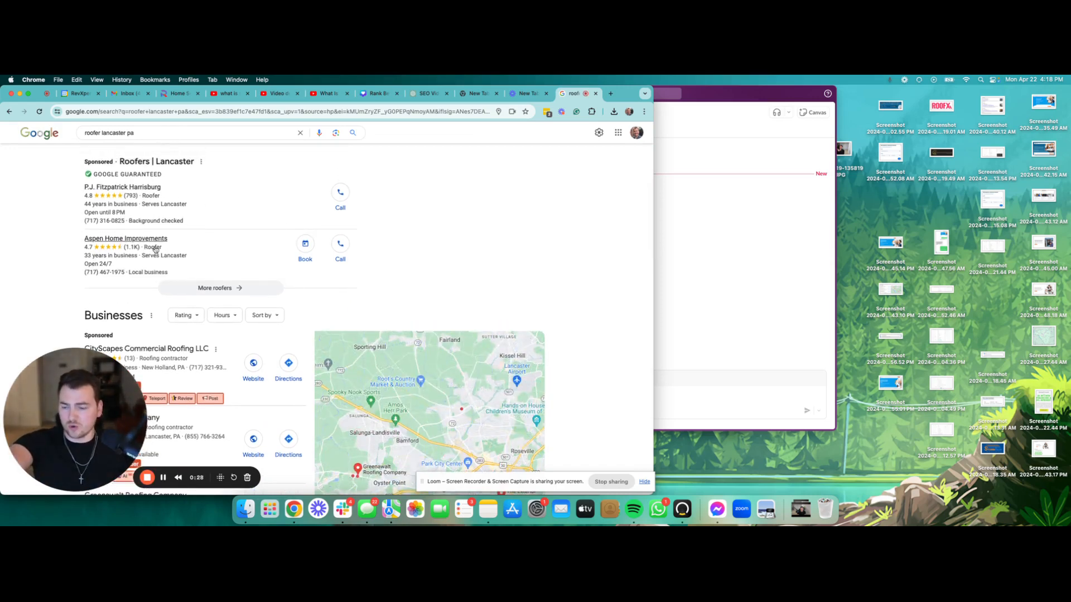
{"action": "scroll", "coordinate": [113, 243], "scroll_direction": "down", "scroll_amount": 3}
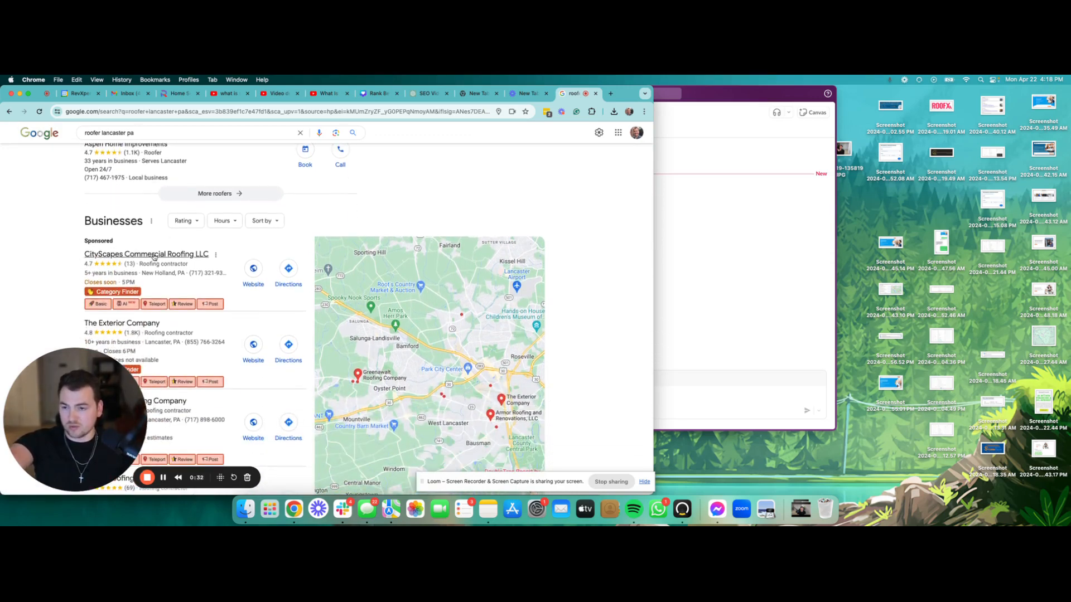
{"action": "scroll", "coordinate": [167, 234], "scroll_direction": "down", "scroll_amount": 5}
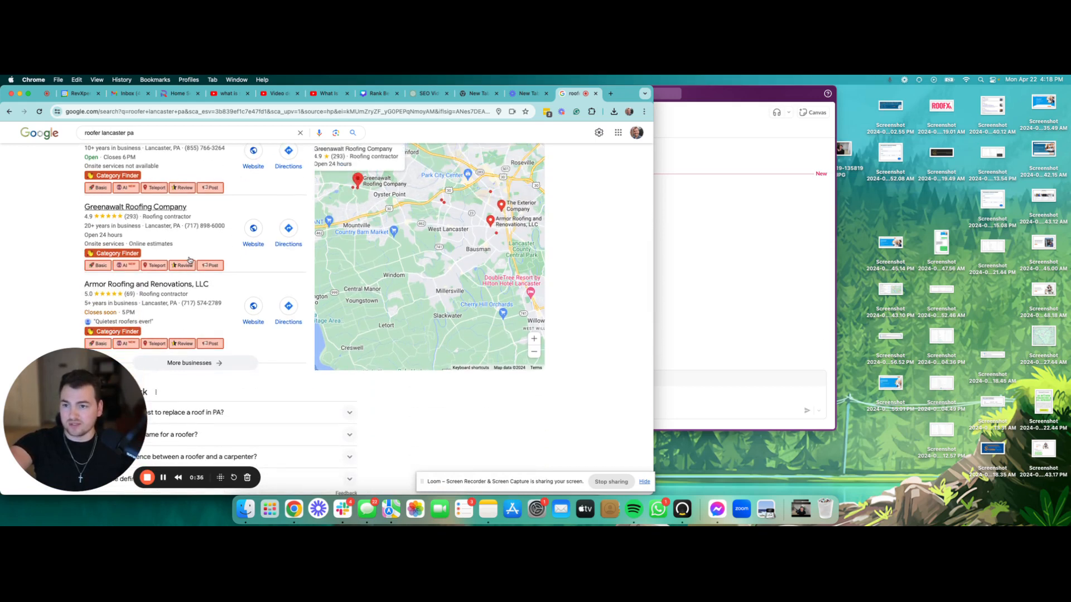
{"action": "scroll", "coordinate": [153, 222], "scroll_direction": "up", "scroll_amount": 2}
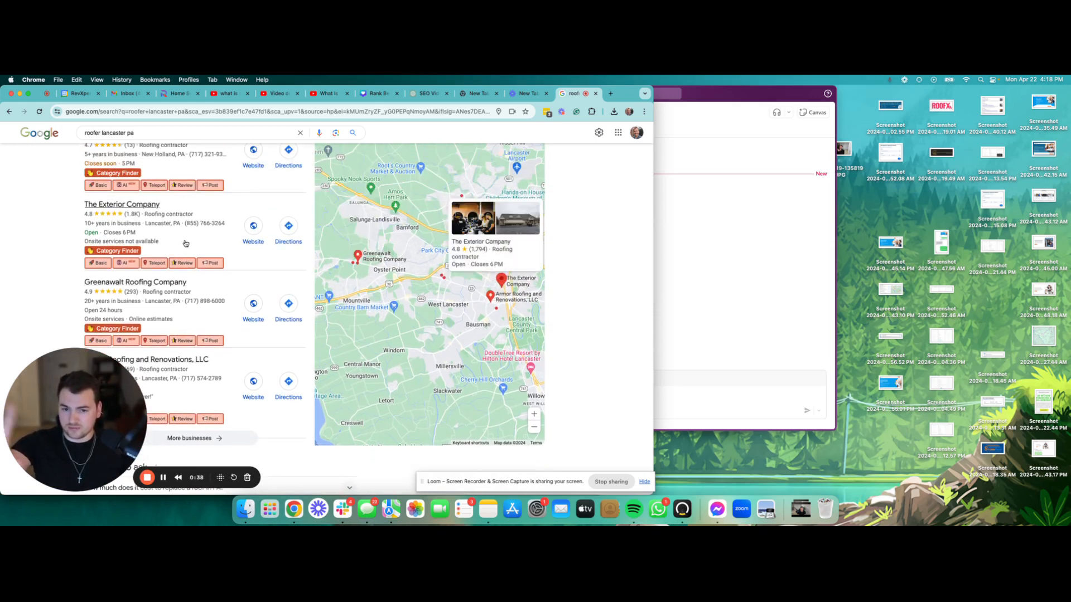
{"action": "scroll", "coordinate": [186, 243], "scroll_direction": "down", "scroll_amount": 6}
{"action": "scroll", "coordinate": [186, 244], "scroll_direction": "down", "scroll_amount": 2}
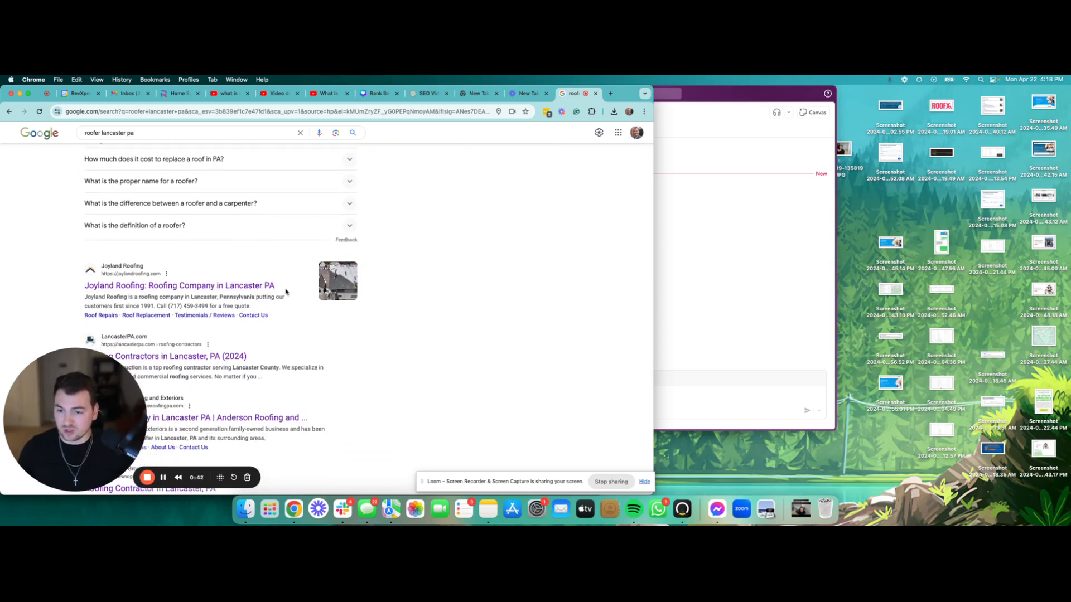
Step: Open the Joyland Roofing website from the search results
{"action": "left_click_drag", "start_coordinate": [276, 286], "coordinate": [84, 286]}
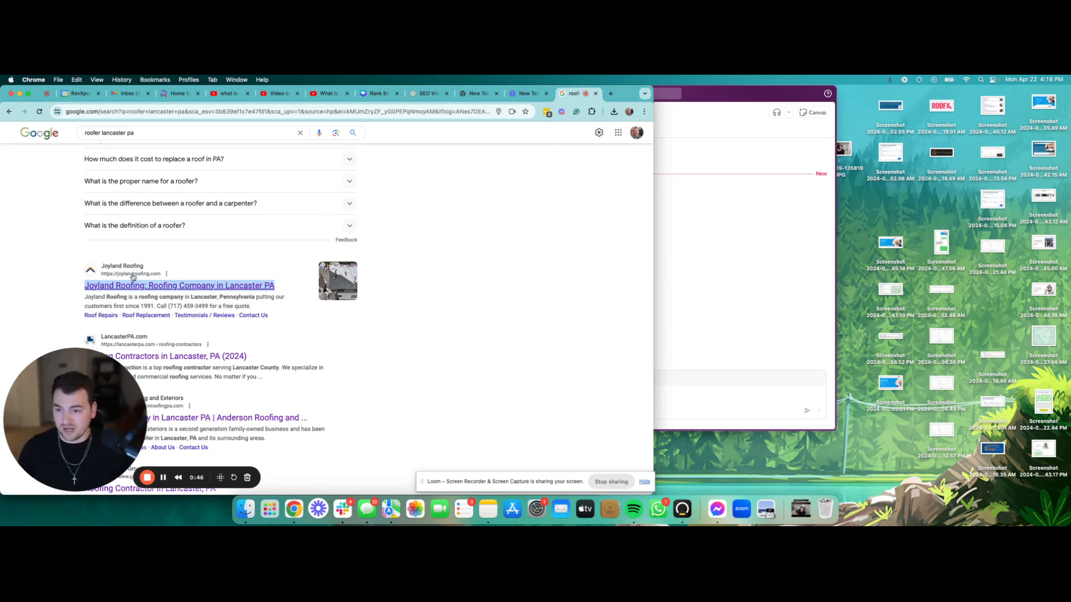
{"action": "left_click", "coordinate": [252, 261]}
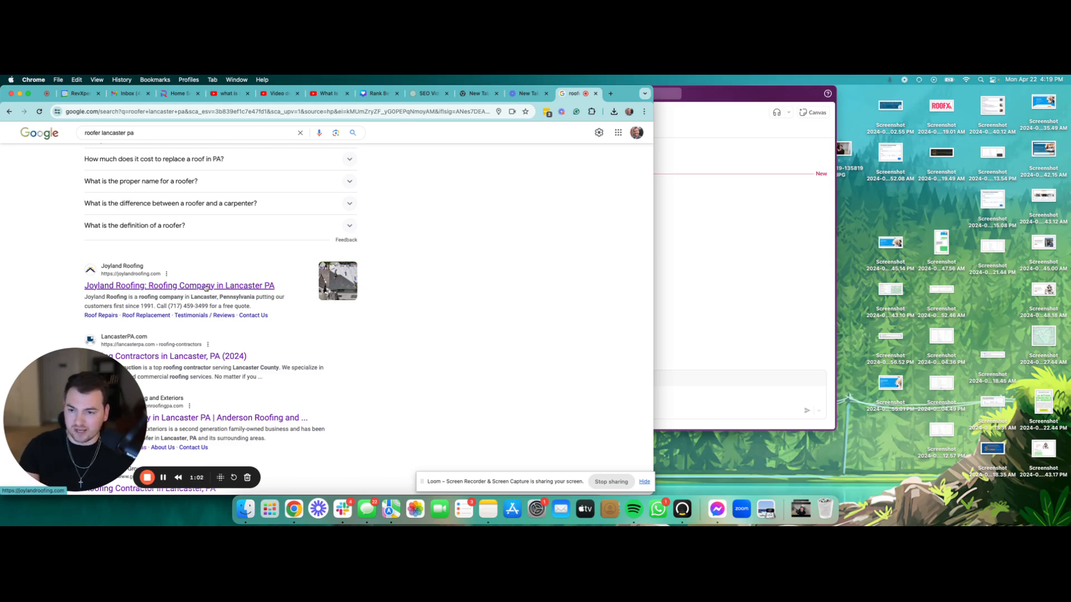
{"action": "scroll", "coordinate": [206, 287], "scroll_direction": "down", "scroll_amount": 1}
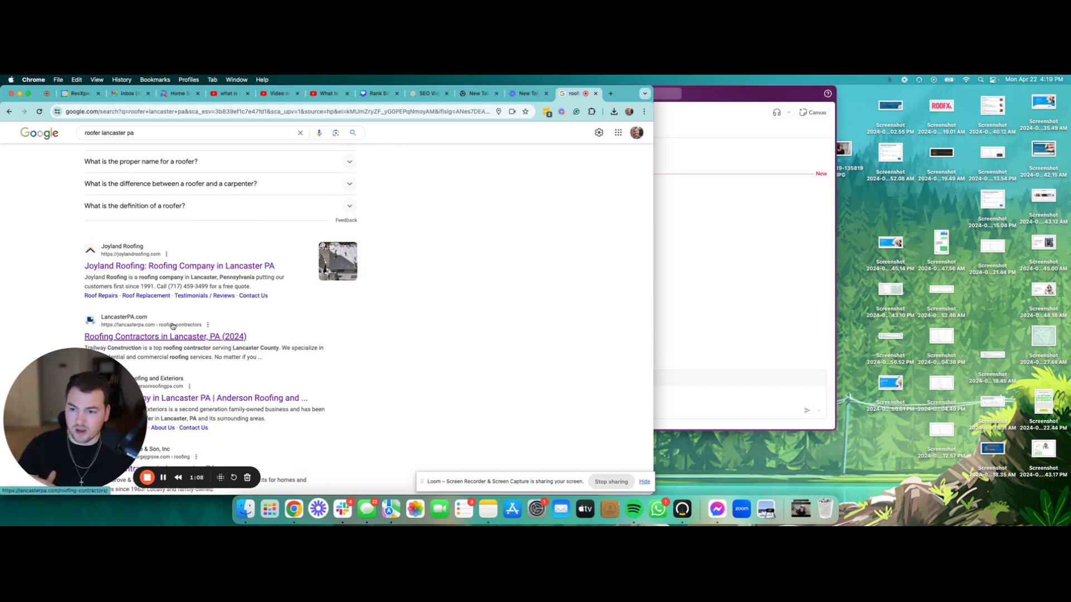
{"action": "left_click", "coordinate": [162, 266]}
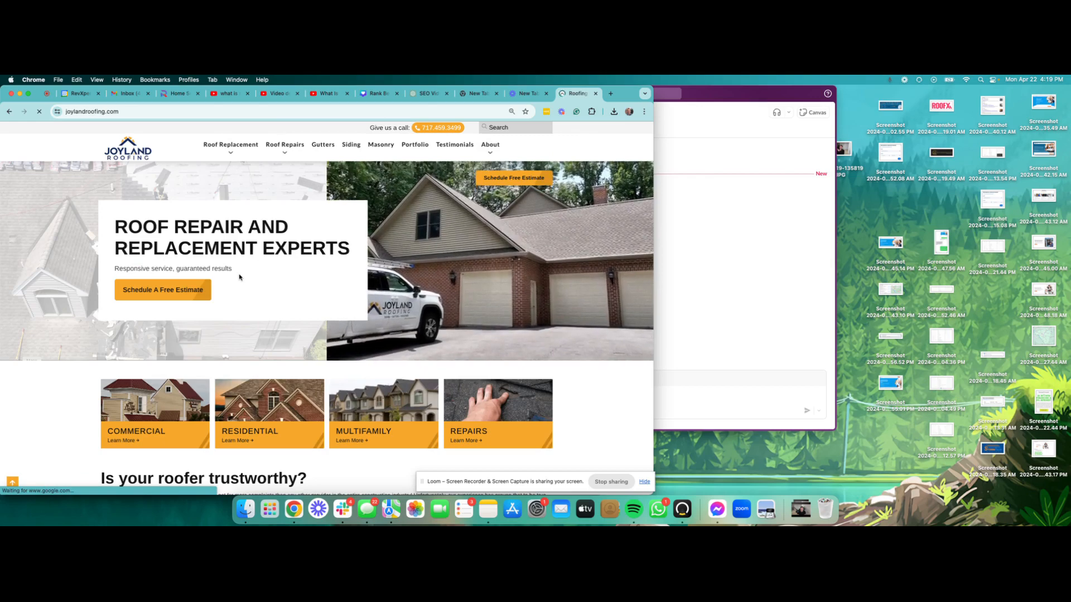
{"action": "left_click", "coordinate": [143, 115]}
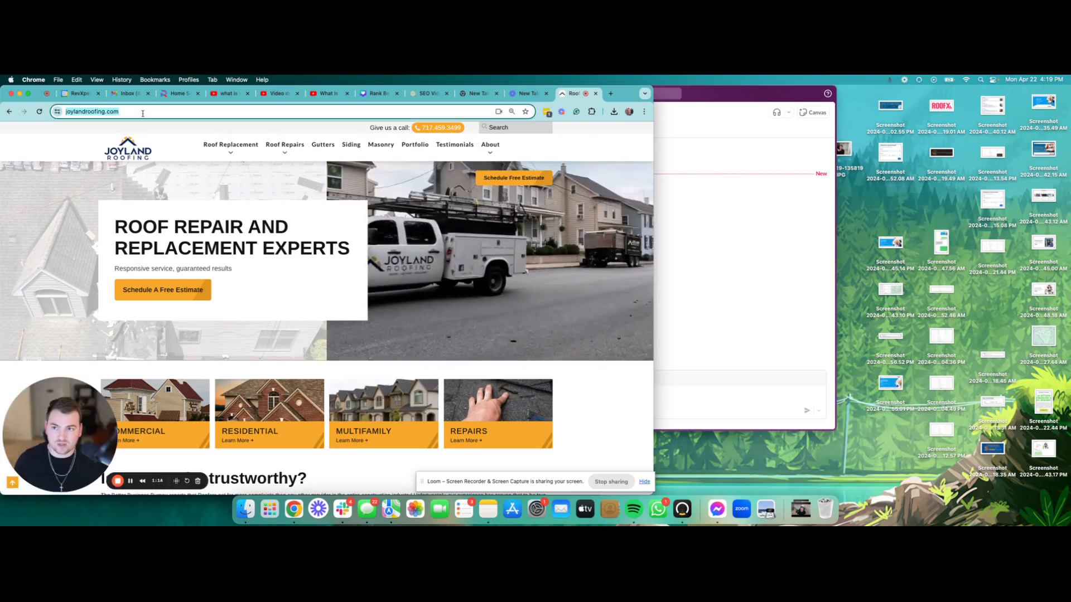
{"action": "left_click", "coordinate": [150, 113]}
{"action": "key", "text": "super+a"}
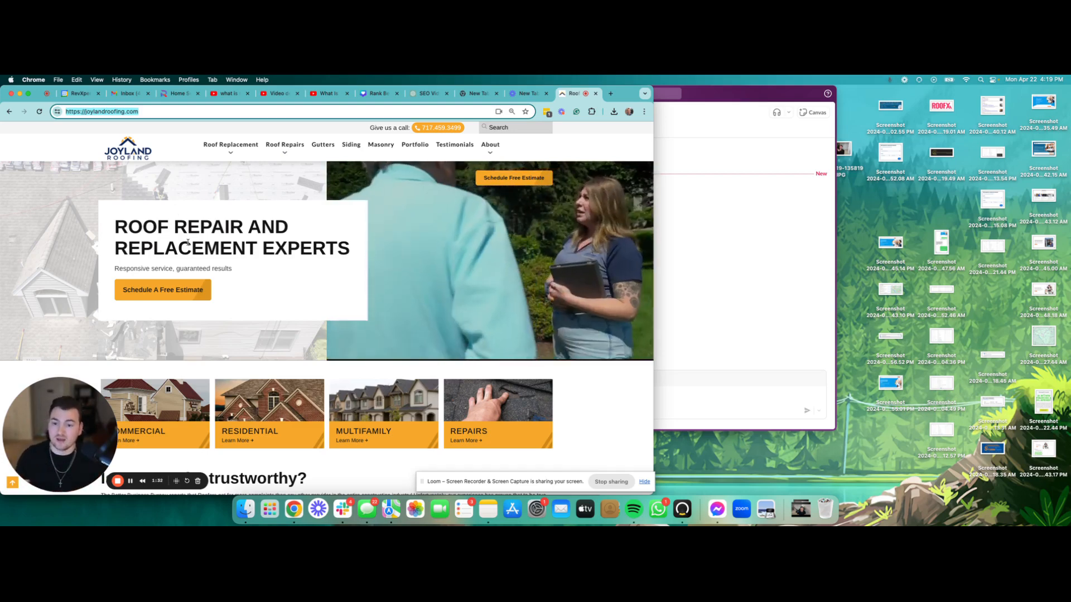
{"action": "scroll", "coordinate": [202, 271], "scroll_direction": "down", "scroll_amount": 10}
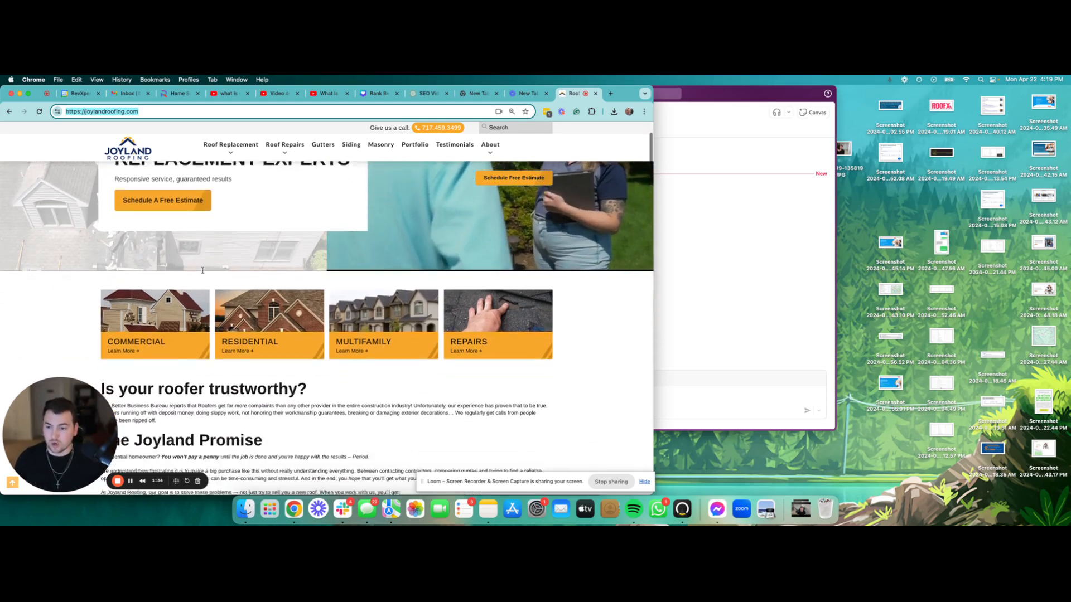
{"action": "scroll", "coordinate": [203, 271], "scroll_direction": "down", "scroll_amount": 3}
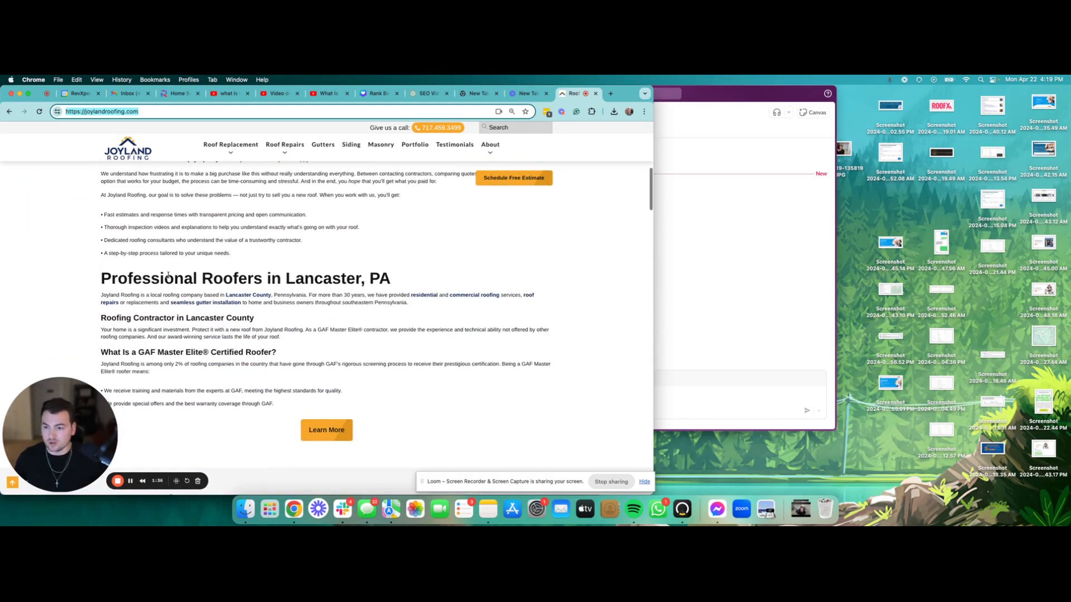
{"action": "left_click_drag", "start_coordinate": [102, 279], "coordinate": [514, 281]}
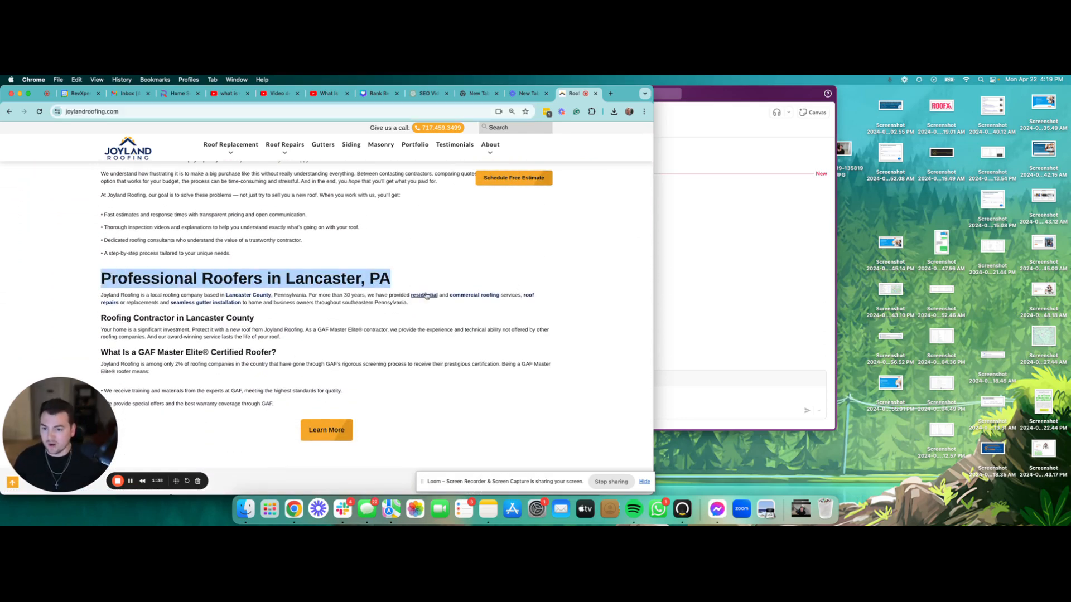
{"action": "left_click", "coordinate": [247, 296]}
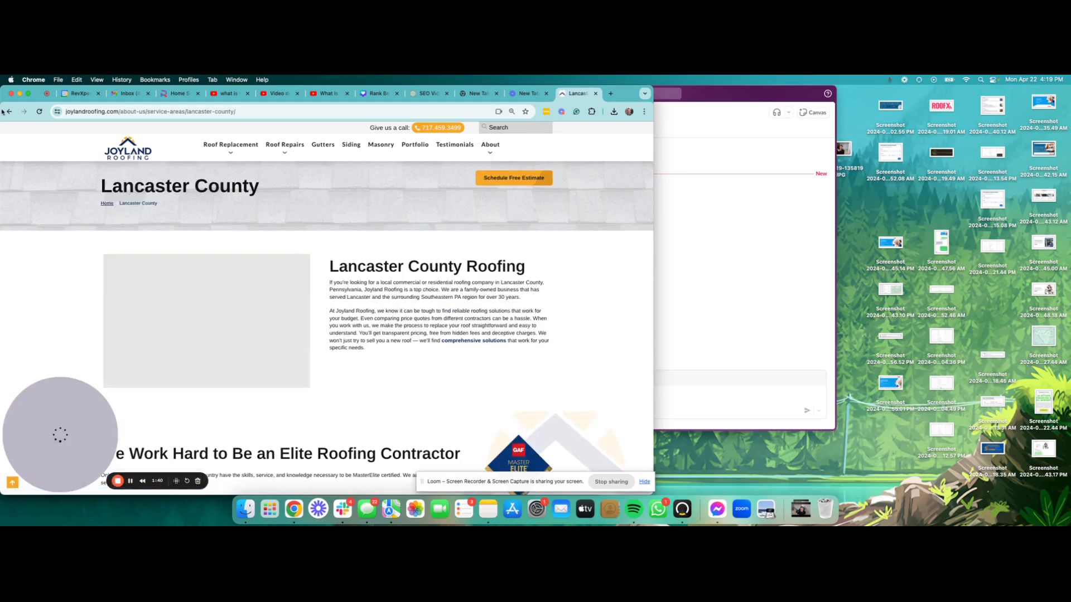
{"action": "left_click", "coordinate": [9, 112]}
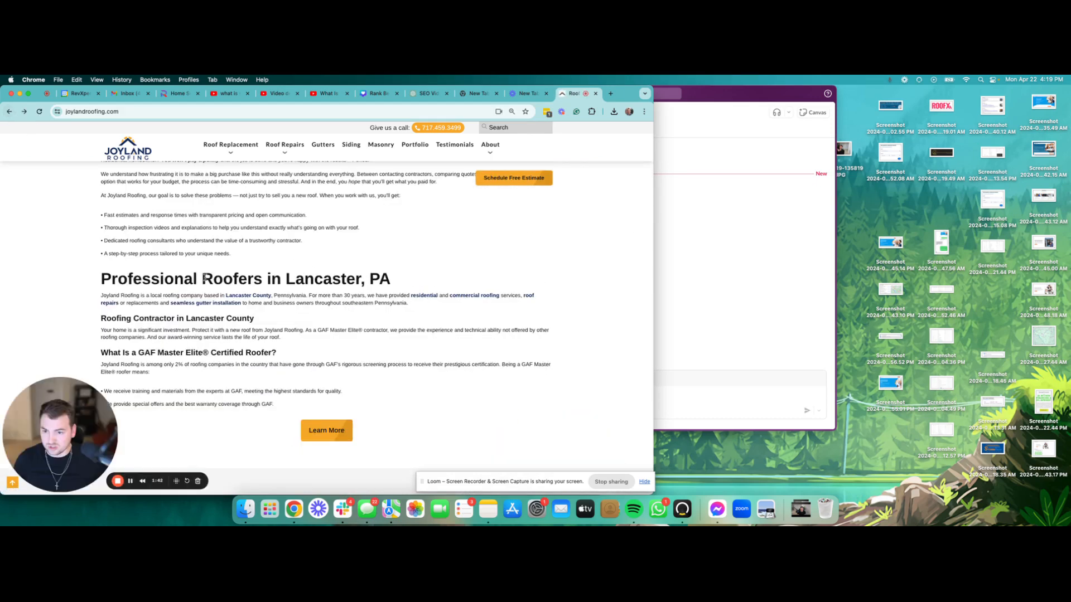
{"action": "left_click_drag", "start_coordinate": [205, 278], "coordinate": [401, 281]}
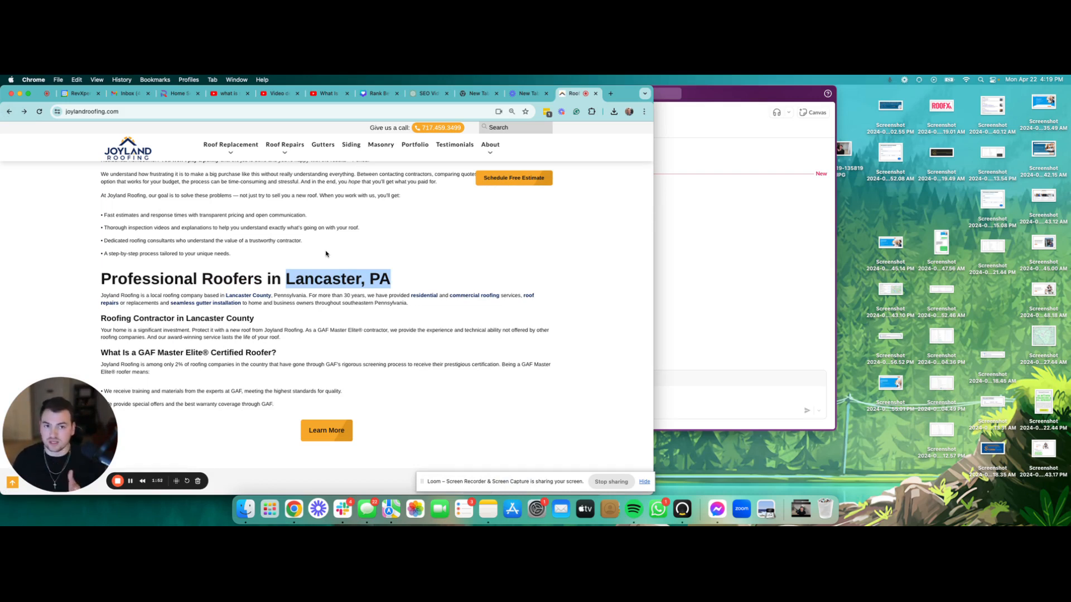
{"action": "scroll", "coordinate": [327, 254], "scroll_direction": "down", "scroll_amount": 5}
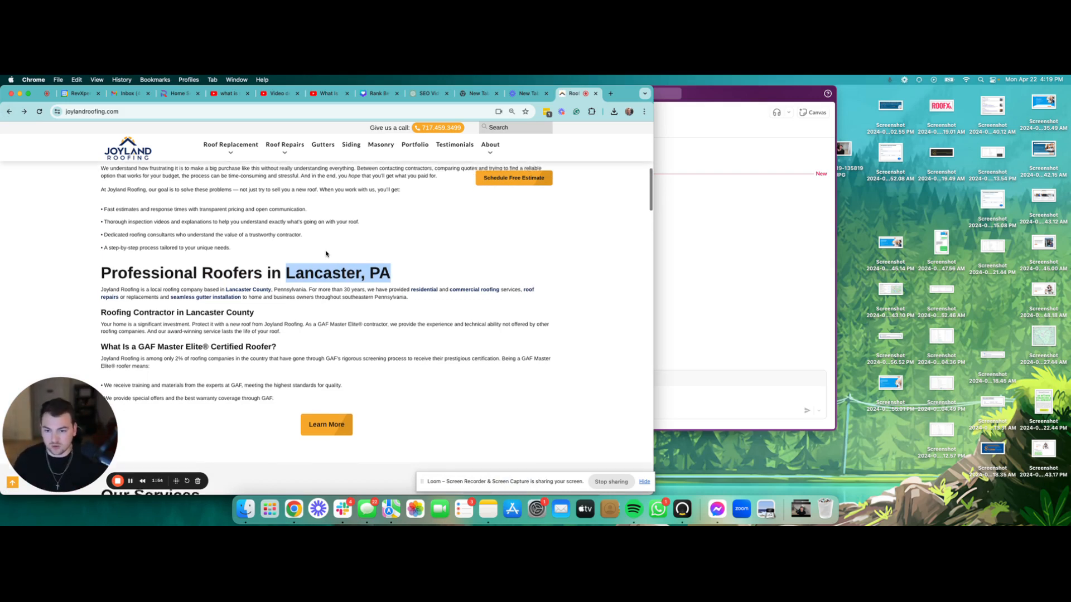
{"action": "scroll", "coordinate": [326, 254], "scroll_direction": "down", "scroll_amount": 15}
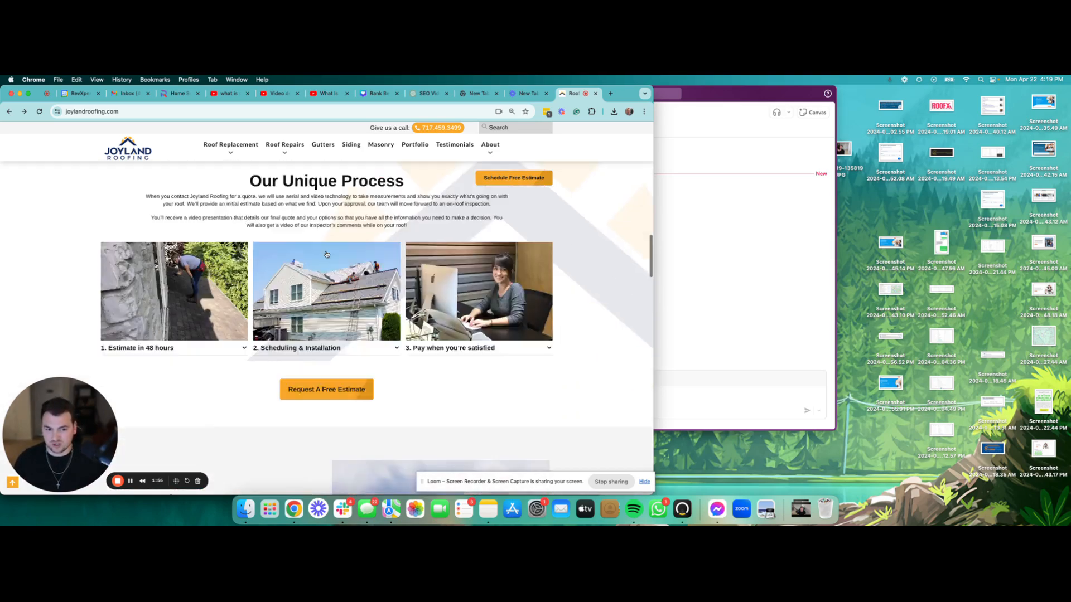
{"action": "scroll", "coordinate": [326, 254], "scroll_direction": "down", "scroll_amount": 20}
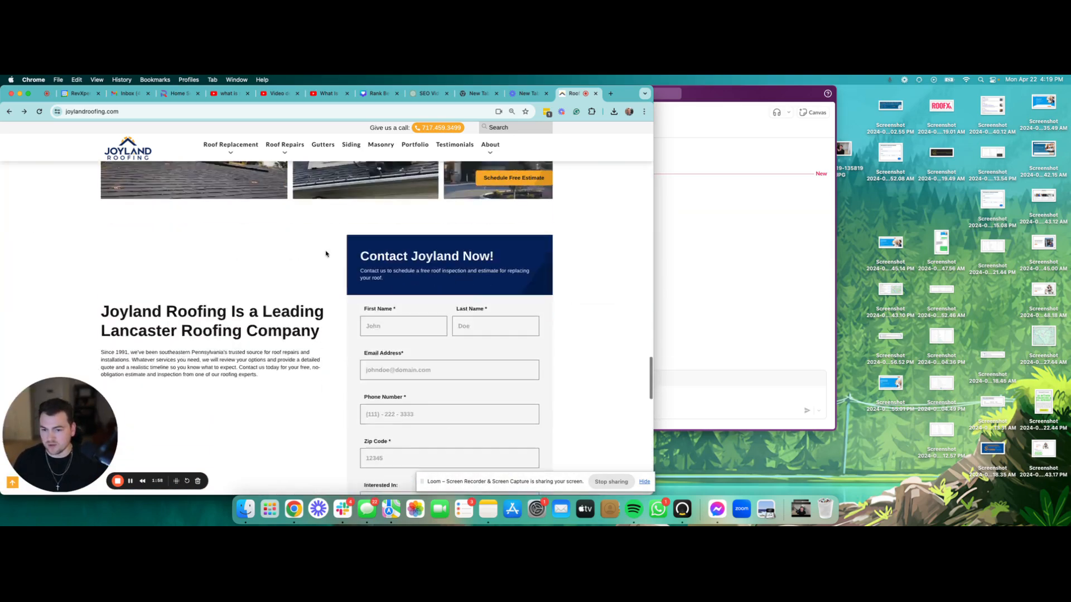
{"action": "scroll", "coordinate": [326, 254], "scroll_direction": "up", "scroll_amount": 20}
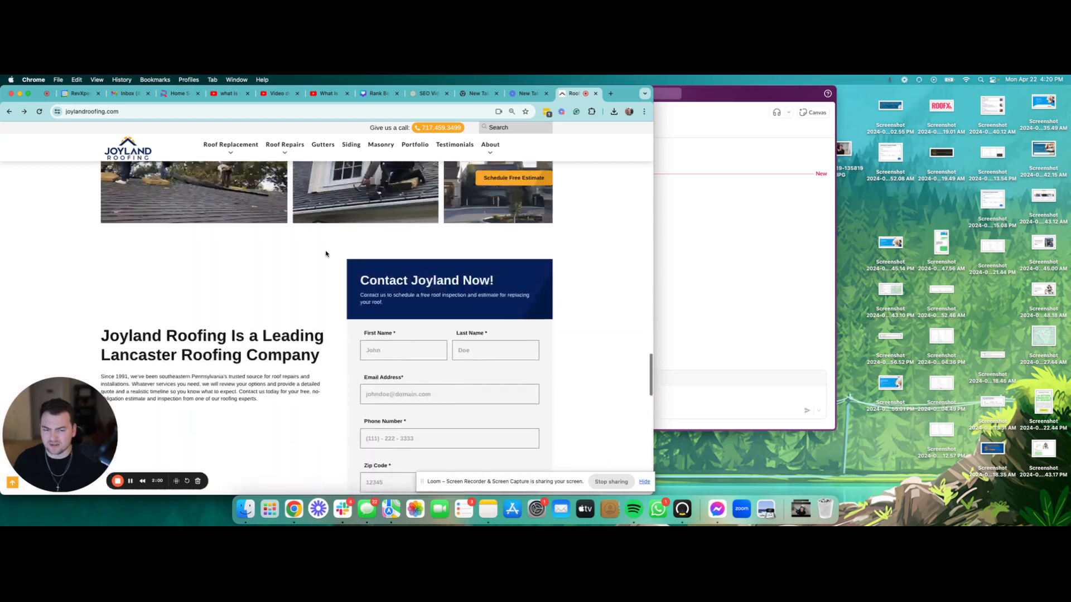
{"action": "scroll", "coordinate": [326, 254], "scroll_direction": "up", "scroll_amount": 5}
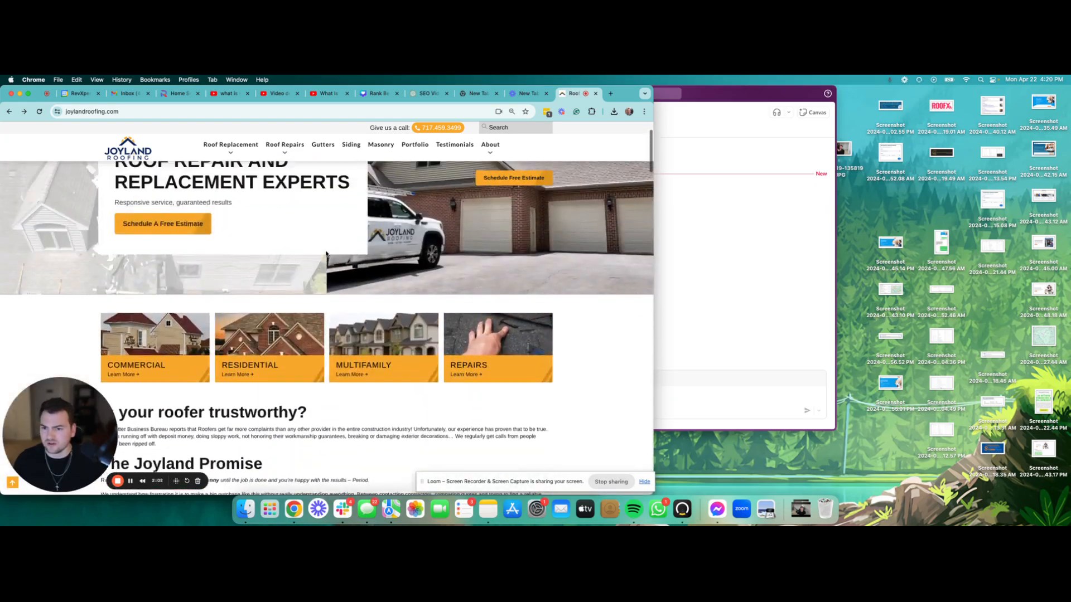
{"action": "scroll", "coordinate": [326, 254], "scroll_direction": "down", "scroll_amount": 6}
{"action": "scroll", "coordinate": [326, 253], "scroll_direction": "up", "scroll_amount": 10}
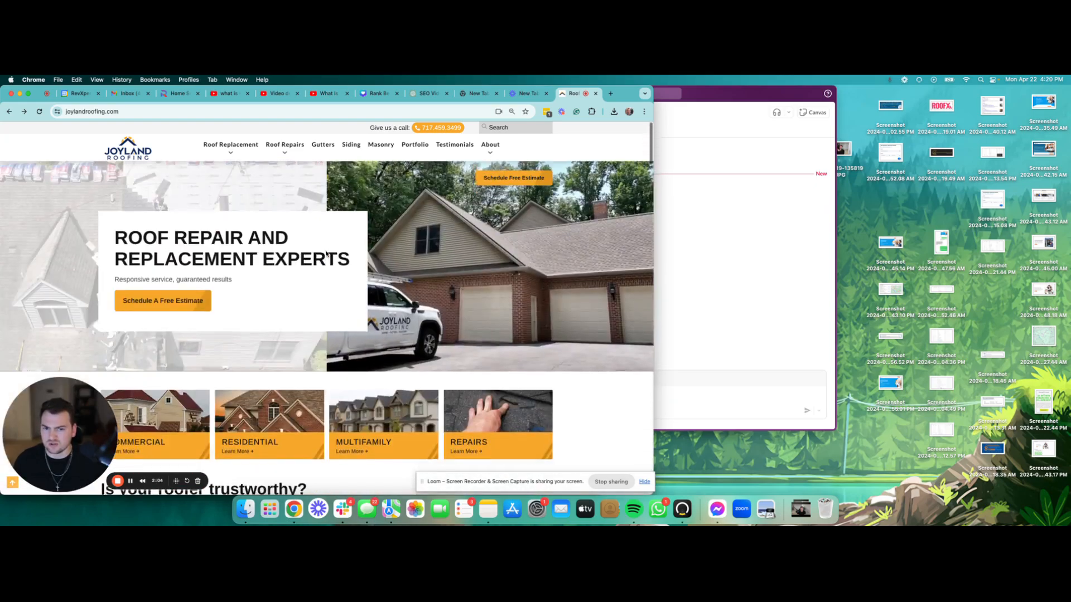
{"action": "scroll", "coordinate": [326, 251], "scroll_direction": "down", "scroll_amount": 1}
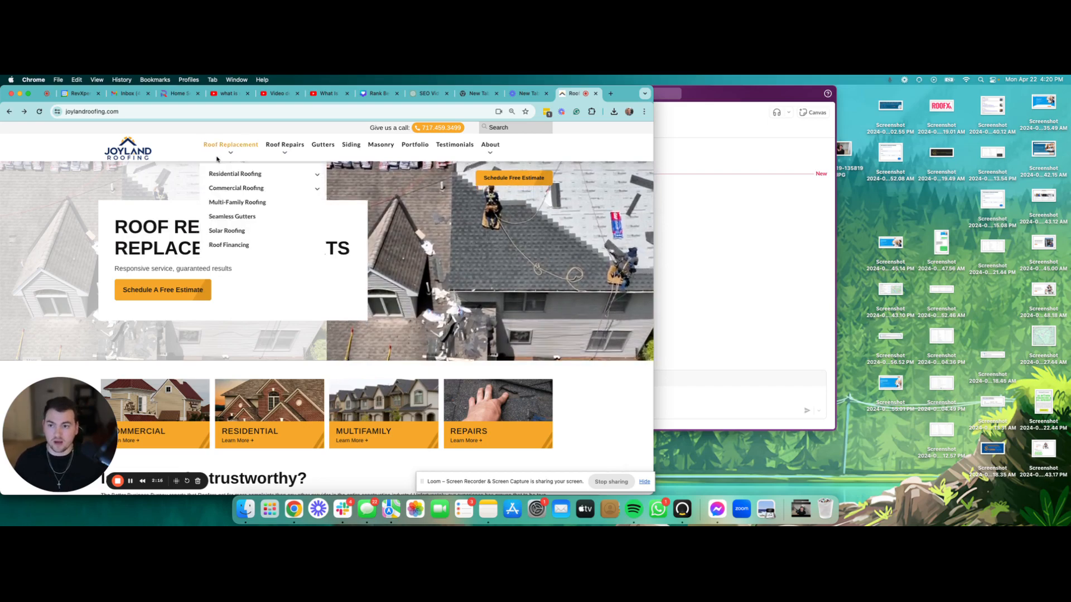
{"action": "left_click", "coordinate": [223, 112]}
{"action": "key", "text": "super+c"}
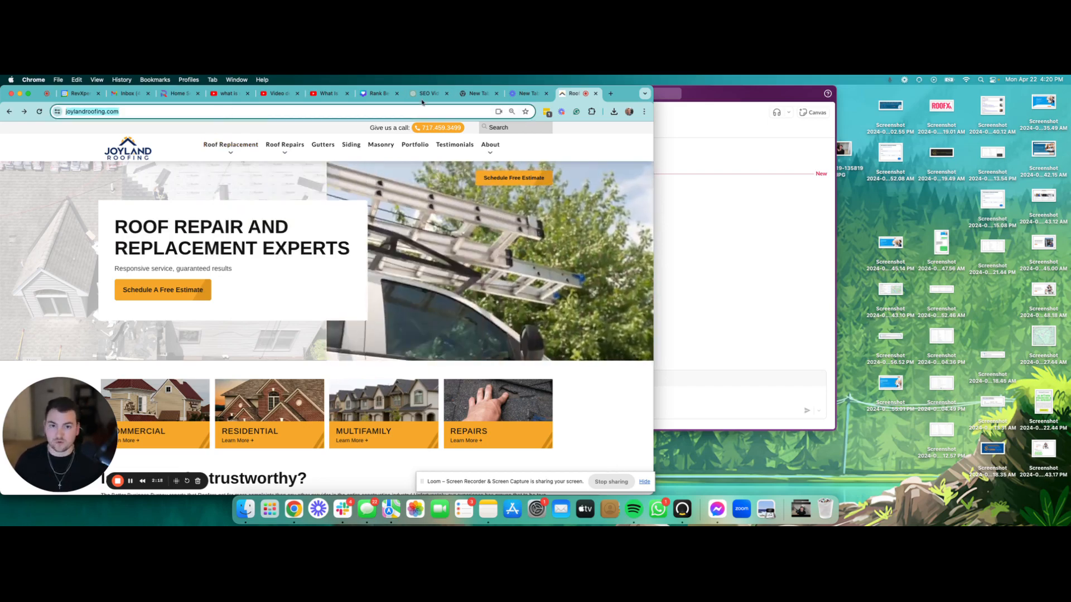
Step: Open Ahrefs in a new browser tab
{"action": "left_click", "coordinate": [610, 94]}
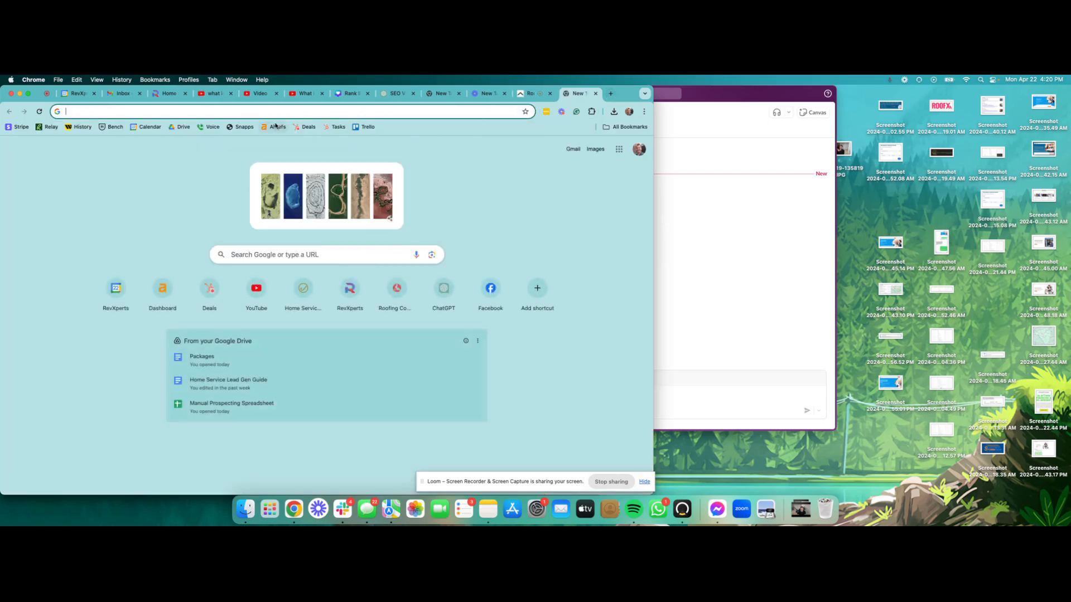
{"action": "left_click", "coordinate": [533, 93]}
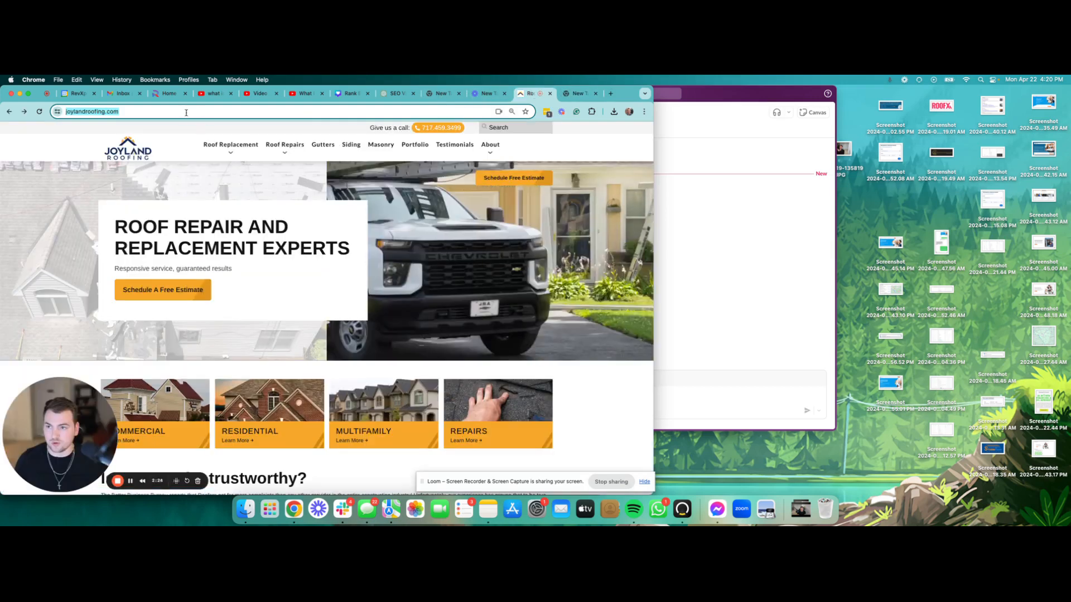
{"action": "left_click", "coordinate": [578, 95]}
{"action": "left_click", "coordinate": [278, 127]}
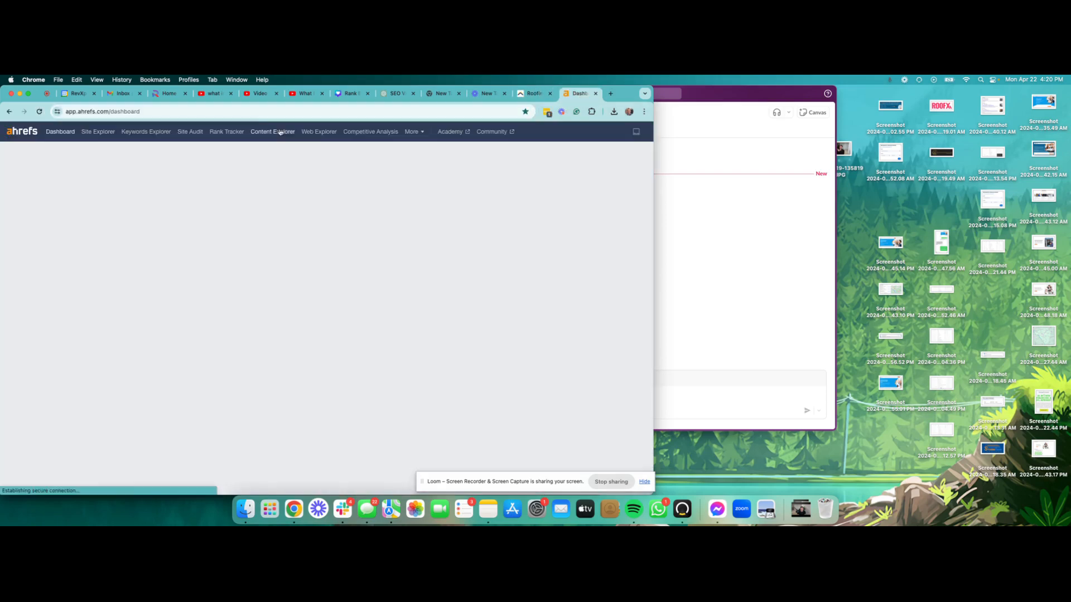
{"action": "left_click", "coordinate": [242, 113]}
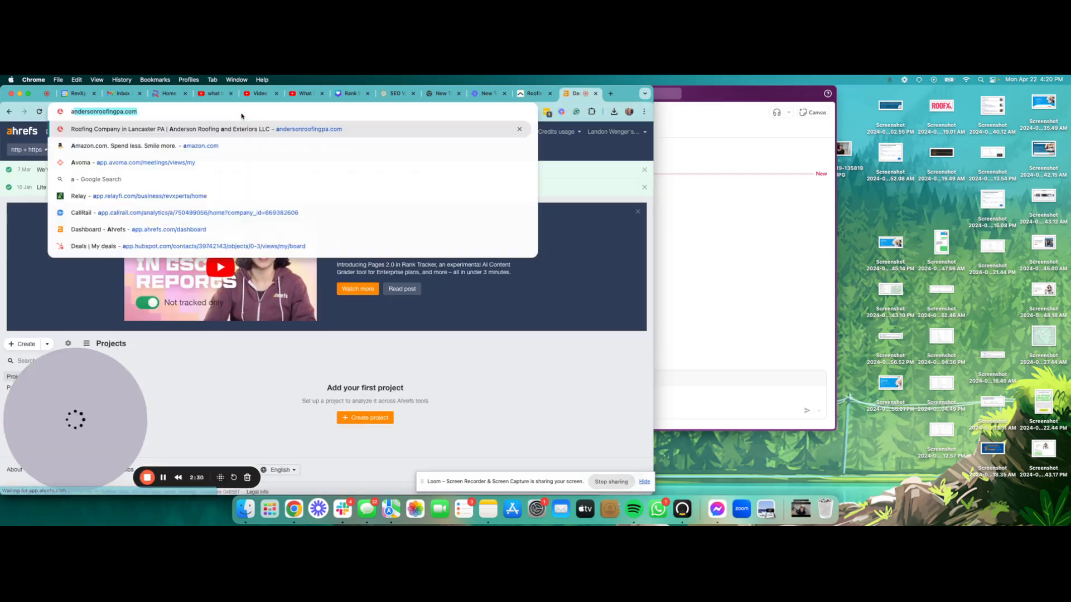
{"action": "type", "text": "ahrefs"}
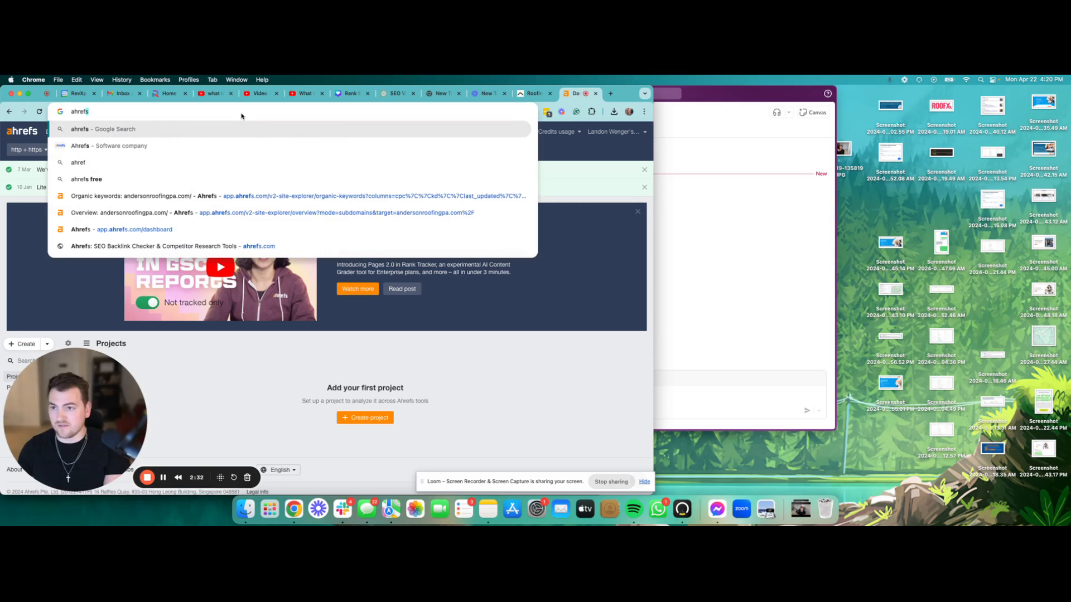
{"action": "left_click", "coordinate": [576, 172]}
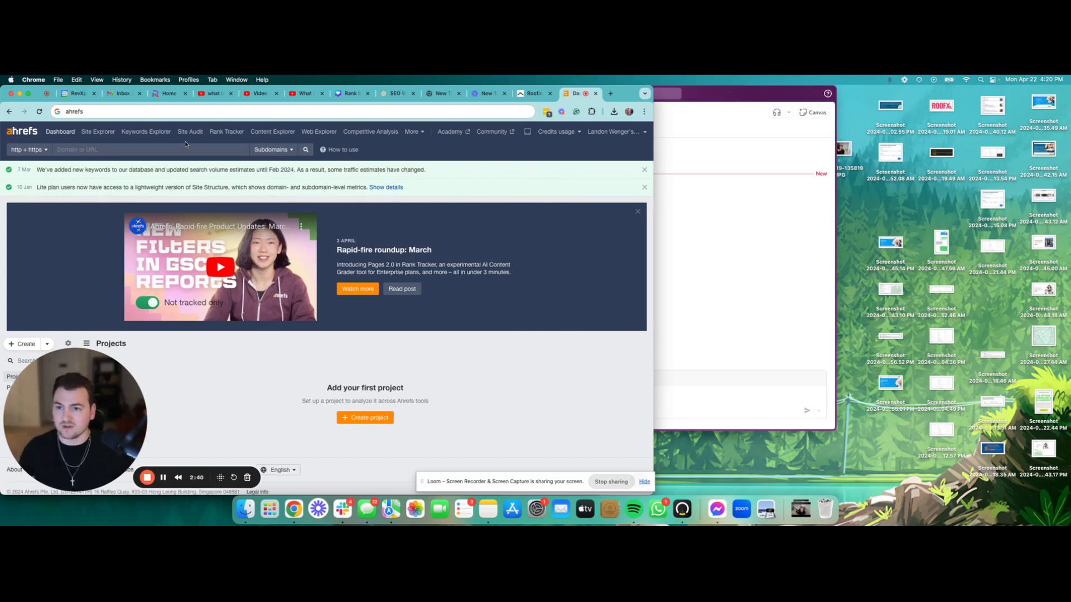
{"action": "left_click", "coordinate": [70, 133]}
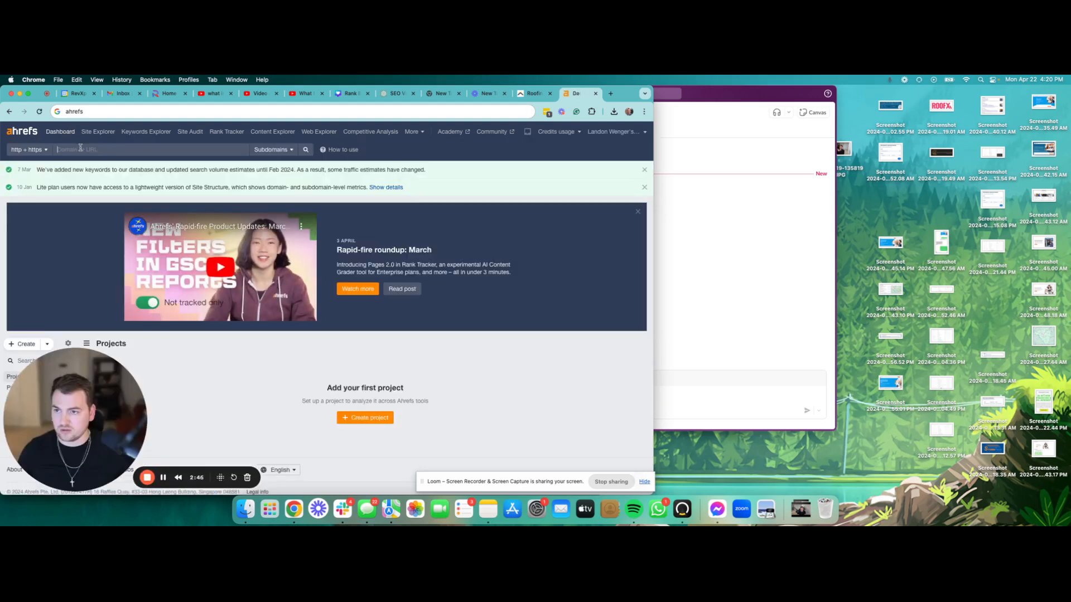
{"action": "right_click", "coordinate": [80, 149]}
{"action": "left_click", "coordinate": [98, 217]}
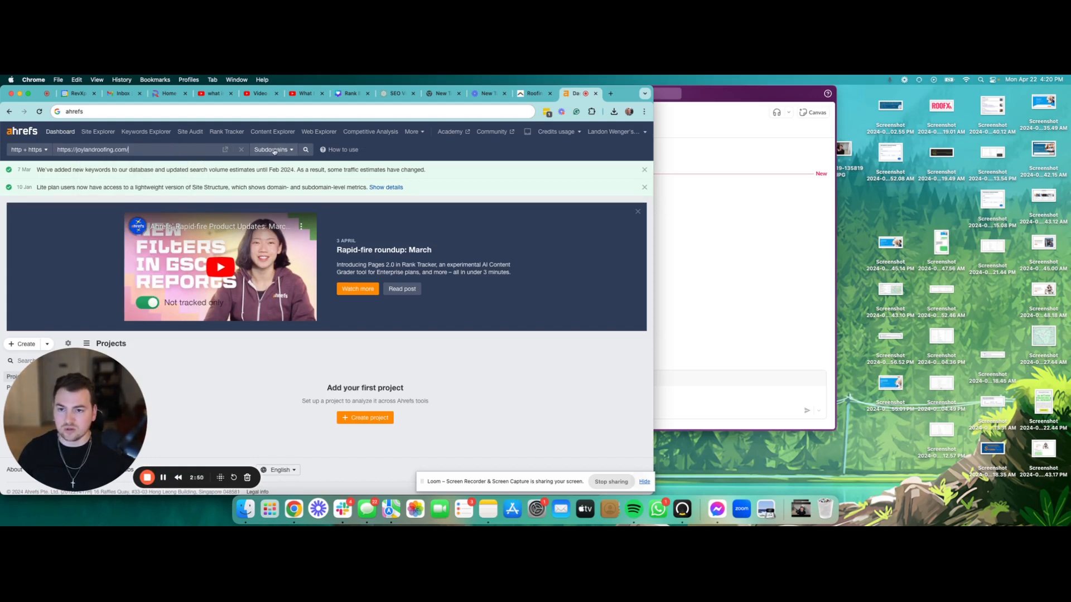
{"action": "key", "text": "Return"}
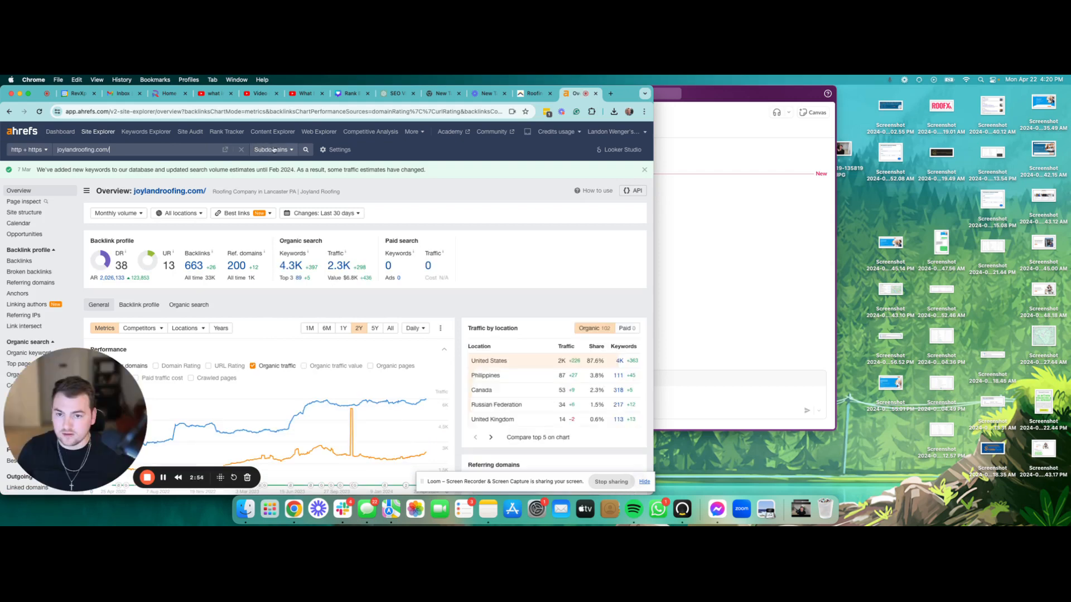
Step: Switch the overview to Exact URL mode and open the organic keywords list
{"action": "left_click", "coordinate": [291, 150]}
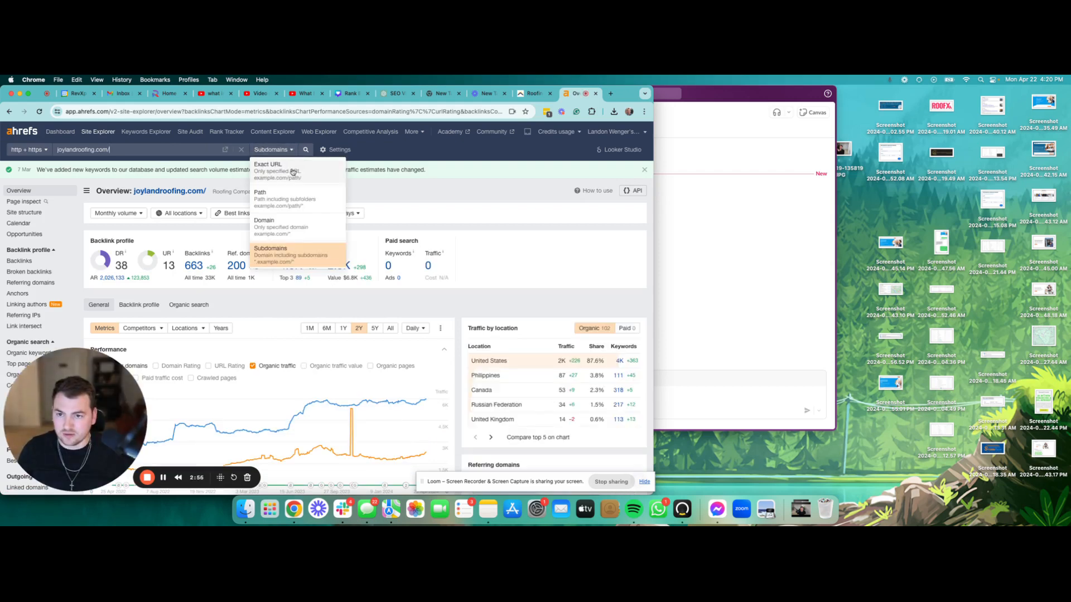
{"action": "left_click", "coordinate": [291, 168]}
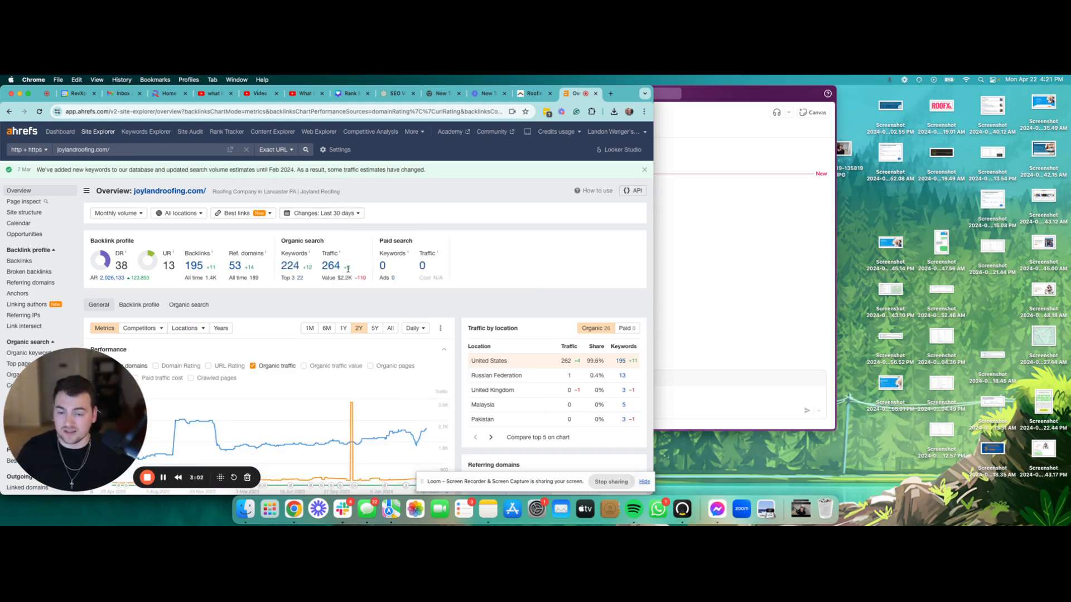
{"action": "left_click_drag", "start_coordinate": [353, 271], "coordinate": [281, 266]}
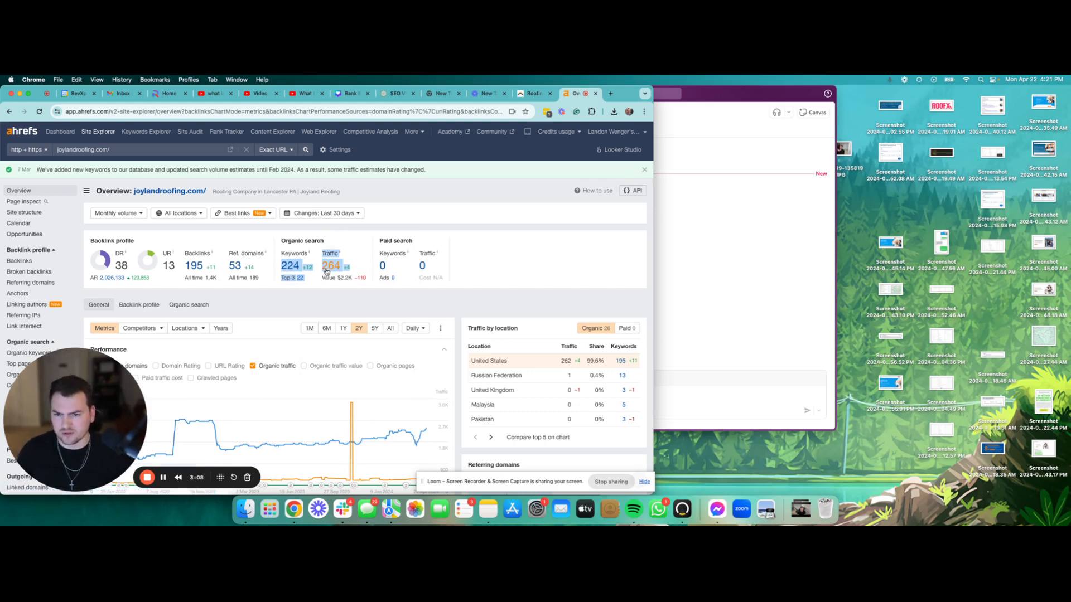
{"action": "left_click", "coordinate": [289, 266]}
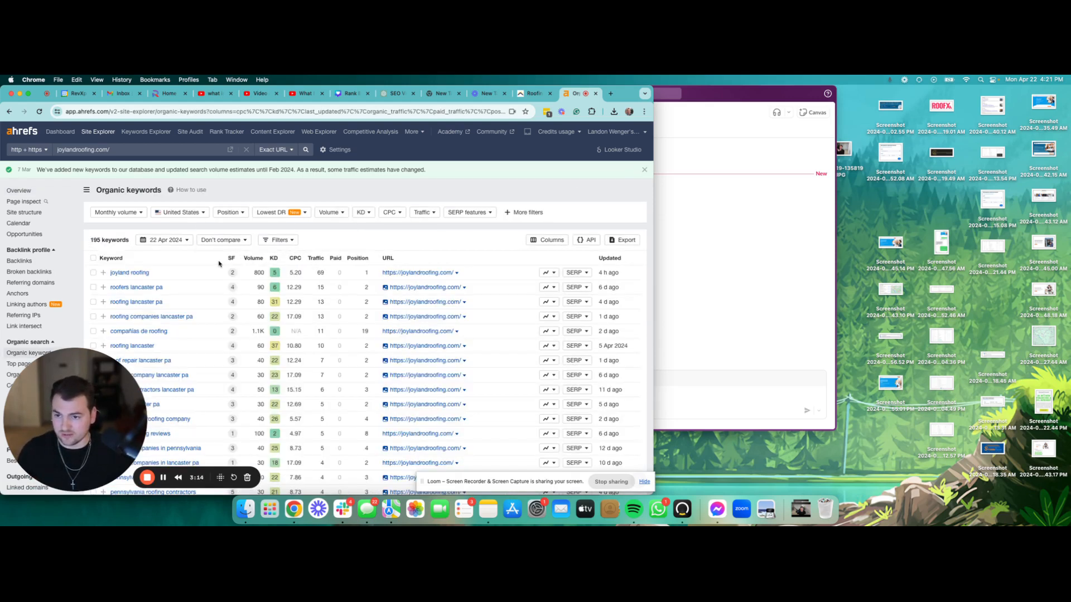
Step: Scroll through joylandroofing.com's organic keywords, then start a blank Apple Notes note
{"action": "scroll", "coordinate": [219, 263], "scroll_direction": "down", "scroll_amount": 2}
{"action": "scroll", "coordinate": [219, 264], "scroll_direction": "down", "scroll_amount": 2}
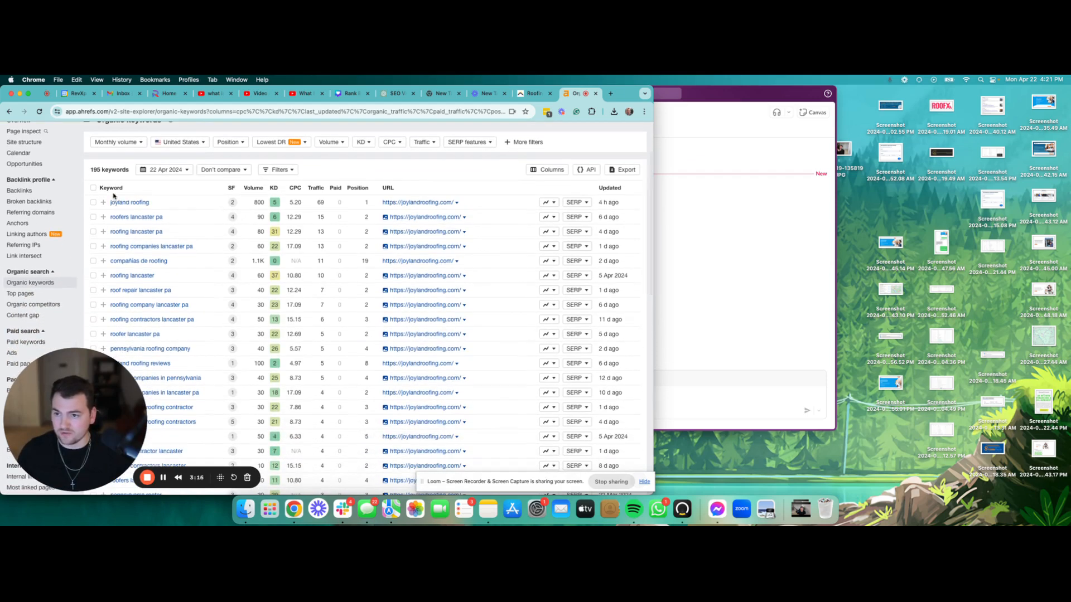
{"action": "left_click_drag", "start_coordinate": [111, 201], "coordinate": [184, 354]}
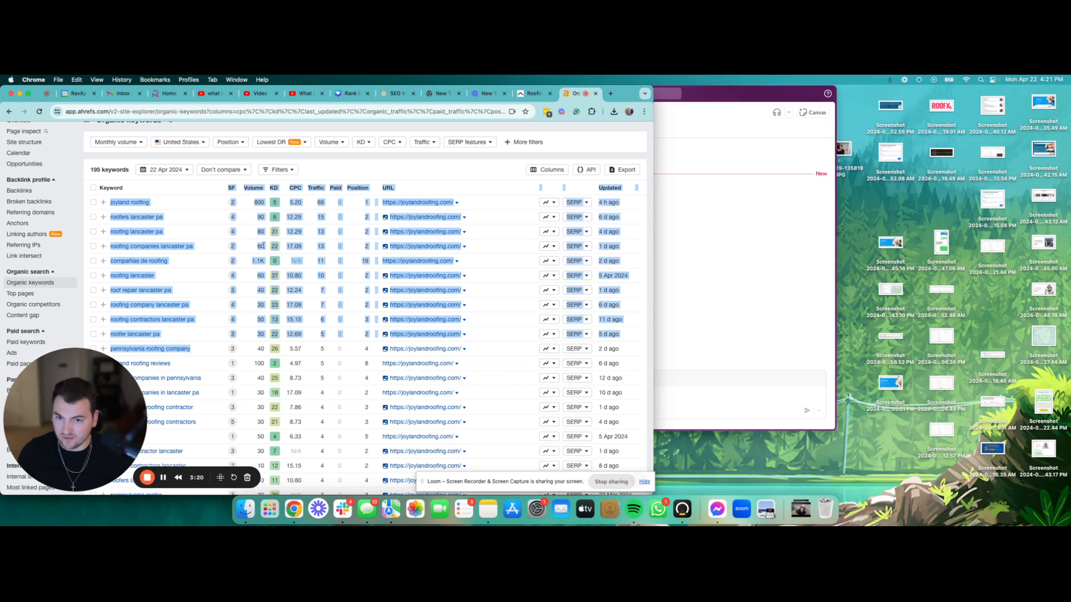
{"action": "left_click", "coordinate": [195, 195]}
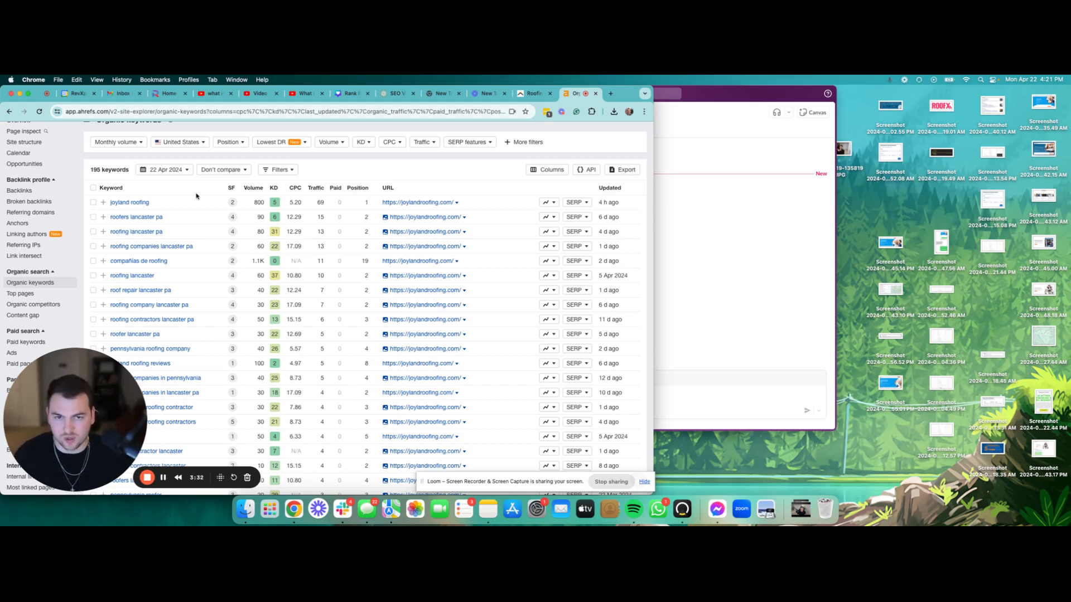
{"action": "scroll", "coordinate": [194, 214], "scroll_direction": "down", "scroll_amount": 1}
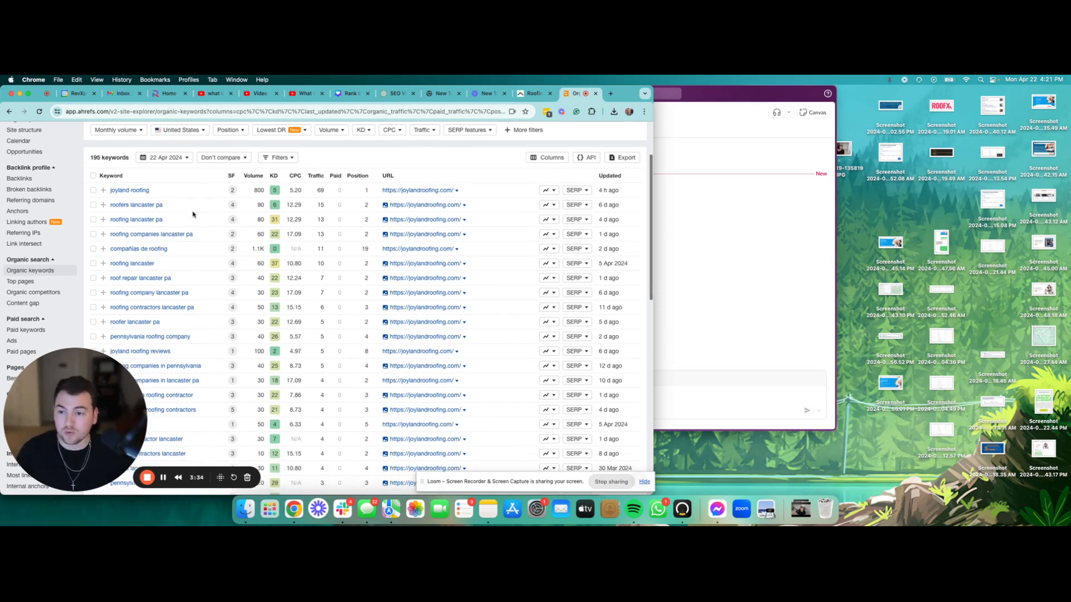
{"action": "scroll", "coordinate": [178, 221], "scroll_direction": "down", "scroll_amount": 5}
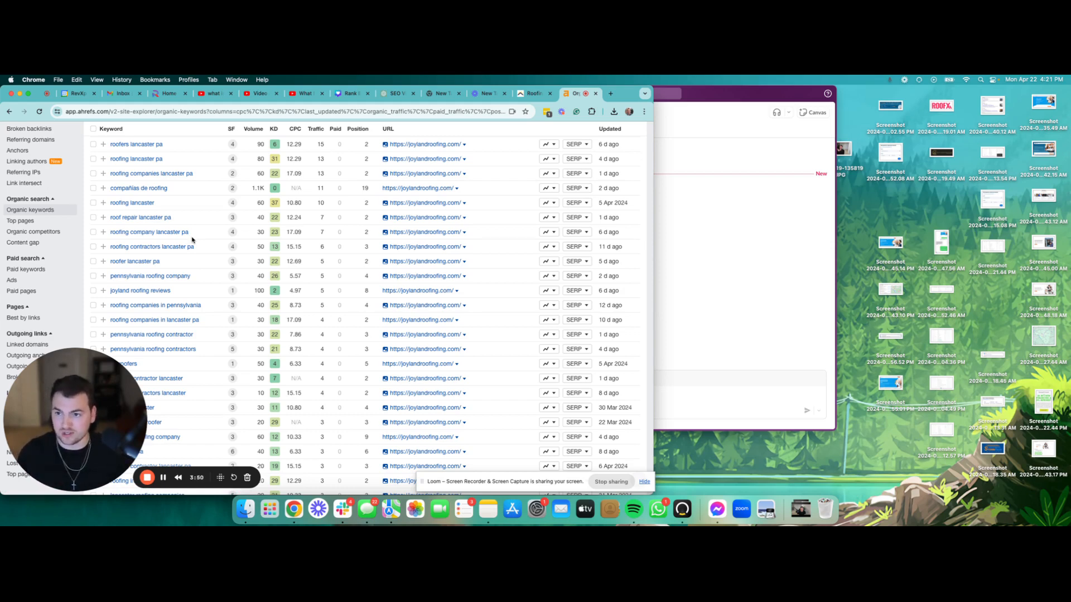
{"action": "scroll", "coordinate": [191, 240], "scroll_direction": "up", "scroll_amount": 1}
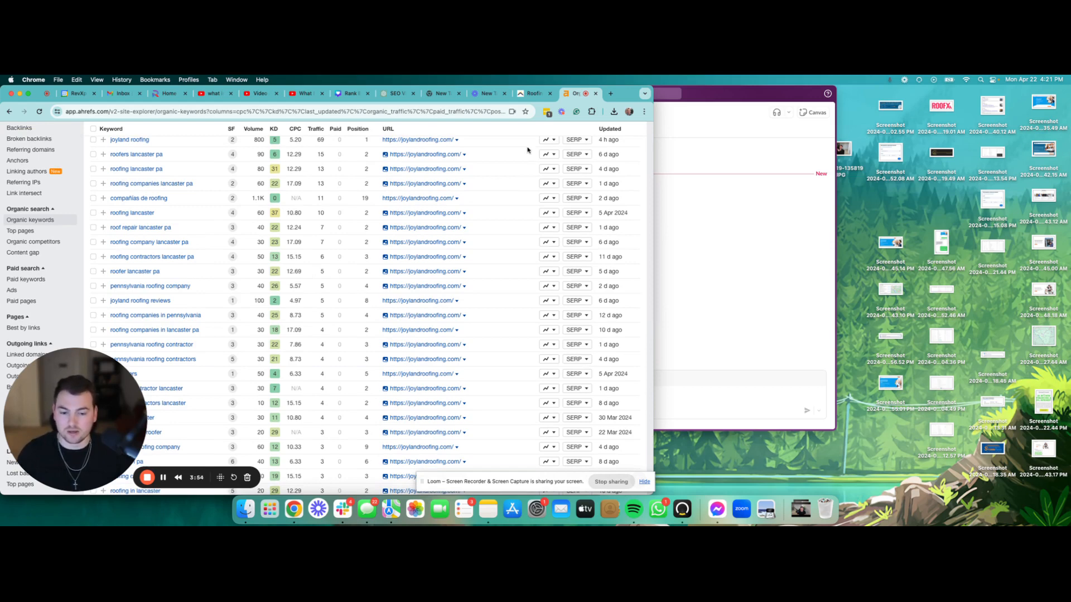
{"action": "left_click", "coordinate": [487, 508]}
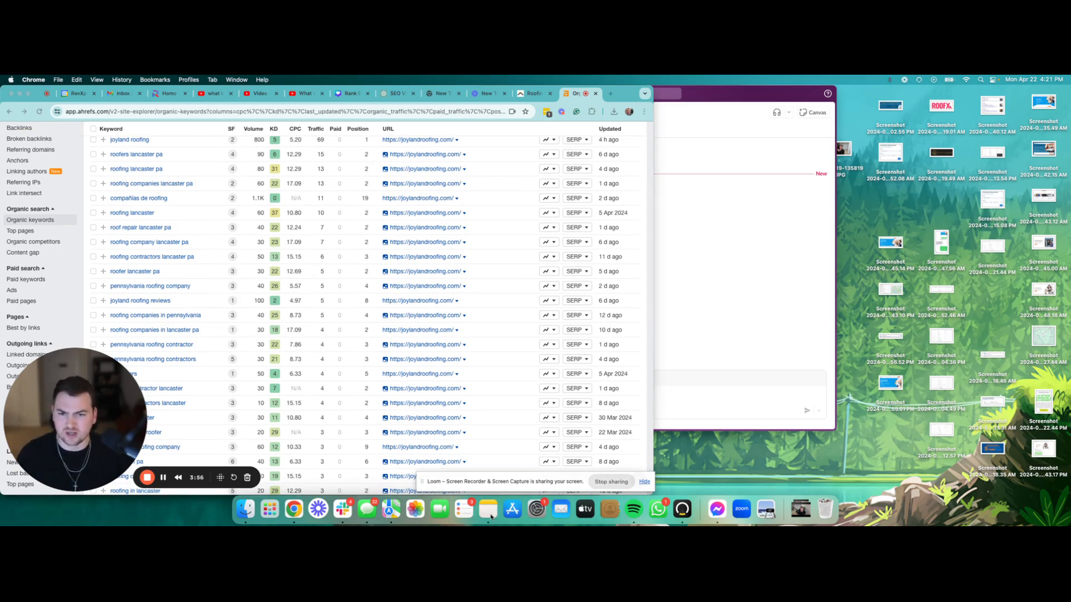
{"action": "left_click", "coordinate": [146, 96]}
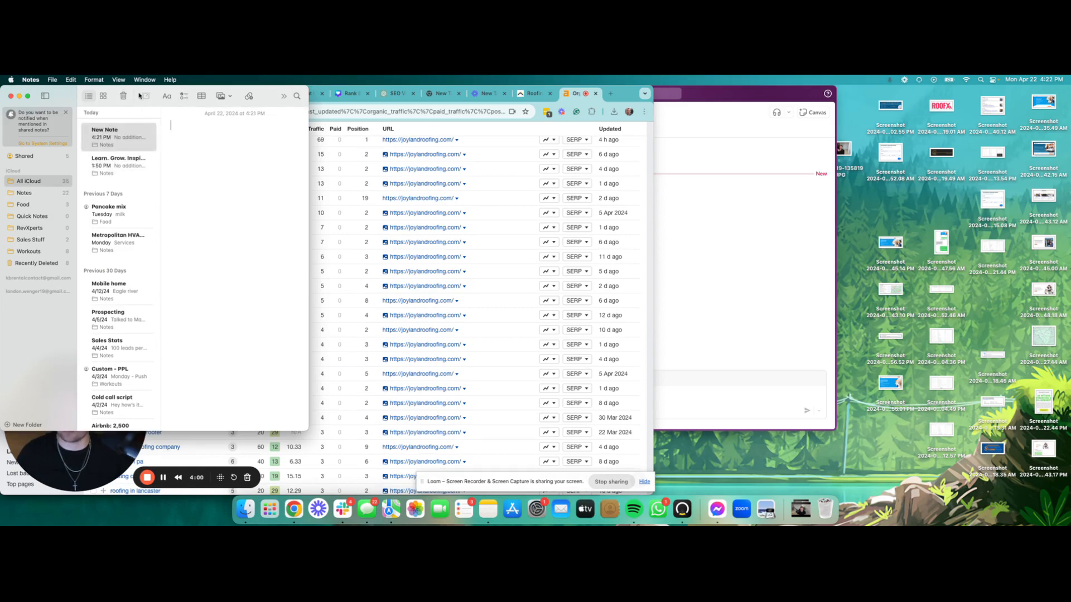
Step: Place the Notes window beside Ahrefs and title the note 'Roofing SEO - Keyword Research'
{"action": "left_click_drag", "start_coordinate": [137, 92], "coordinate": [818, 108]}
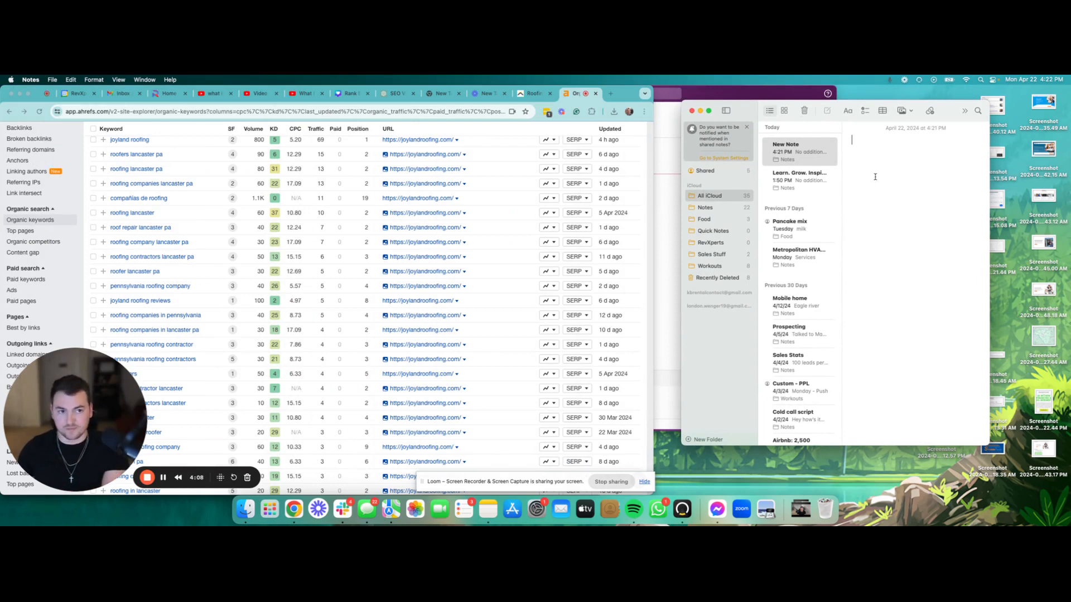
{"action": "type", "text": "Roo"}
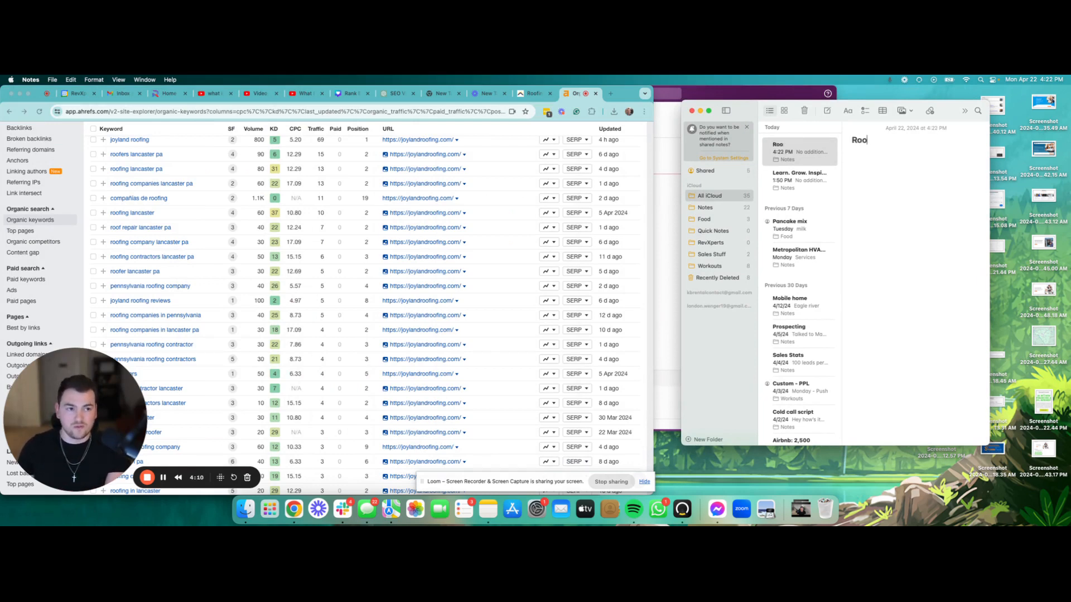
{"action": "type", "text": "fing SEO "}
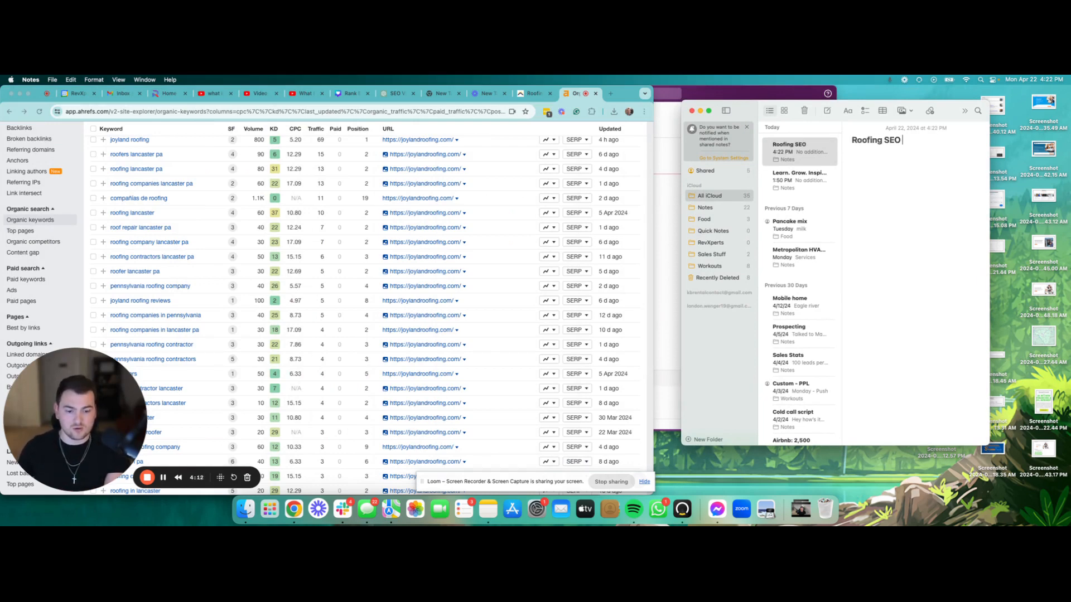
{"action": "type", "text": "- Keywor"}
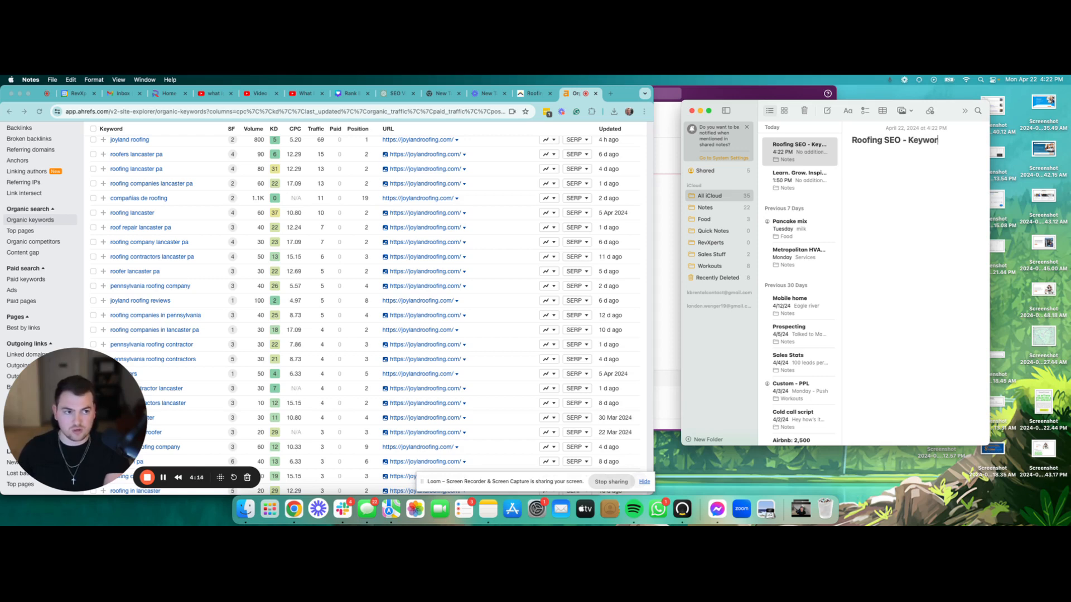
{"action": "type", "text": "d Research"}
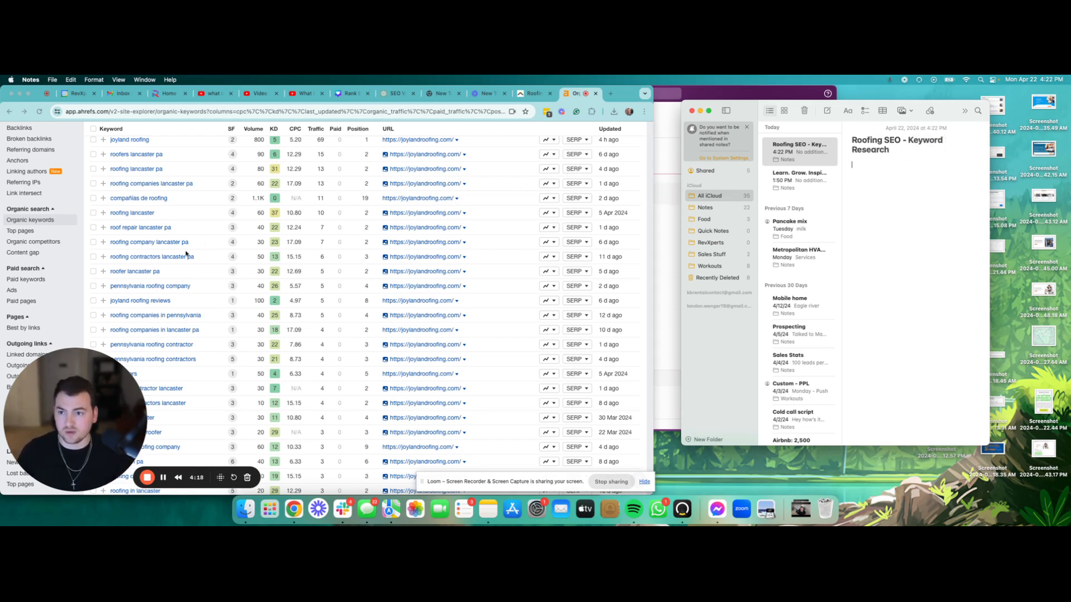
{"action": "scroll", "coordinate": [185, 254], "scroll_direction": "up", "scroll_amount": 5}
{"action": "scroll", "coordinate": [186, 252], "scroll_direction": "down", "scroll_amount": 3}
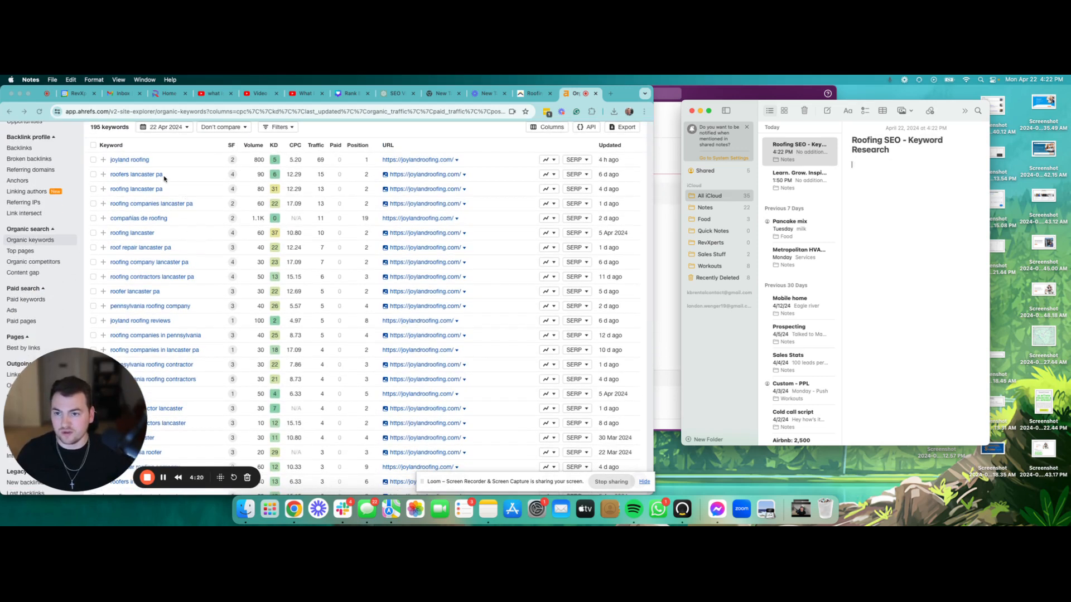
Step: Copy 'roofers lancaster pa' and 'roofing lancaster pa' from Ahrefs onto separate note lines
{"action": "left_click", "coordinate": [166, 178]}
{"action": "left_click_drag", "start_coordinate": [177, 176], "coordinate": [111, 177]}
{"action": "key", "text": "super+c"}
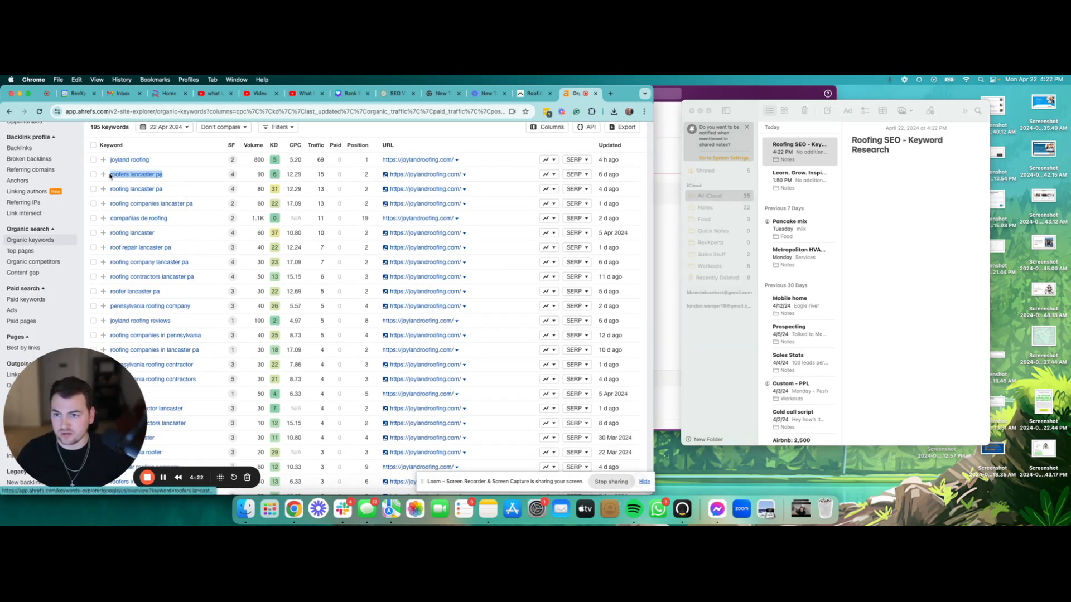
{"action": "left_click", "coordinate": [868, 171]}
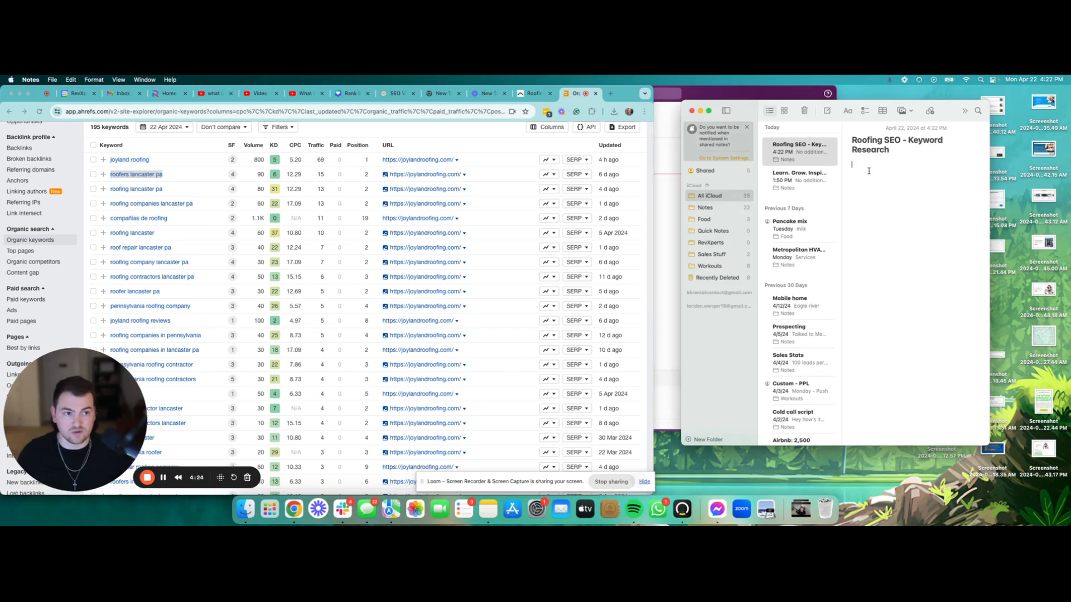
{"action": "key", "text": "super+v"}
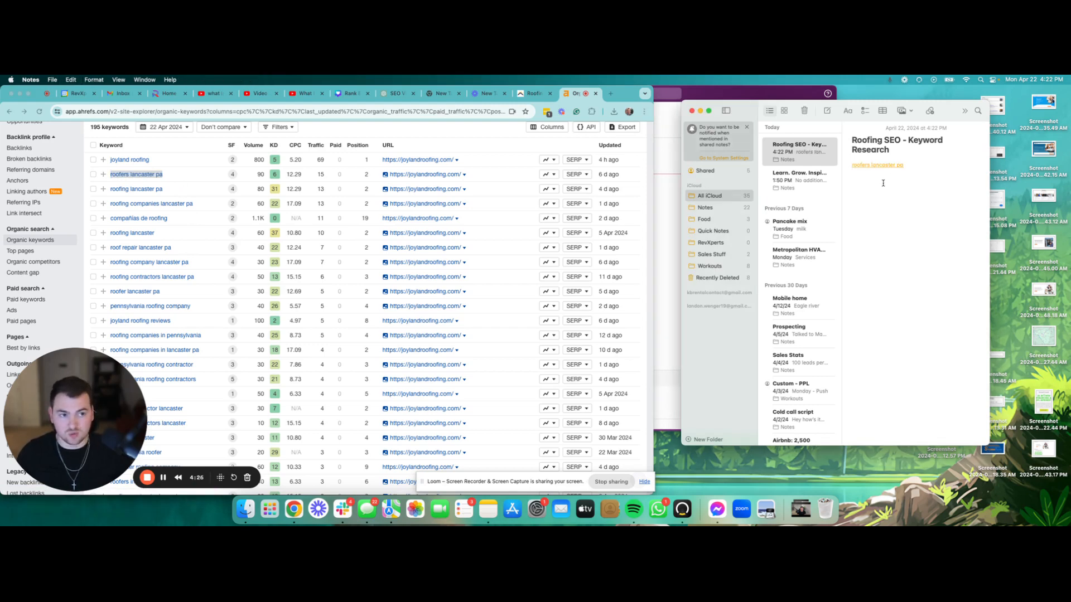
{"action": "left_click", "coordinate": [179, 191]}
{"action": "left_click_drag", "start_coordinate": [179, 190], "coordinate": [110, 190]}
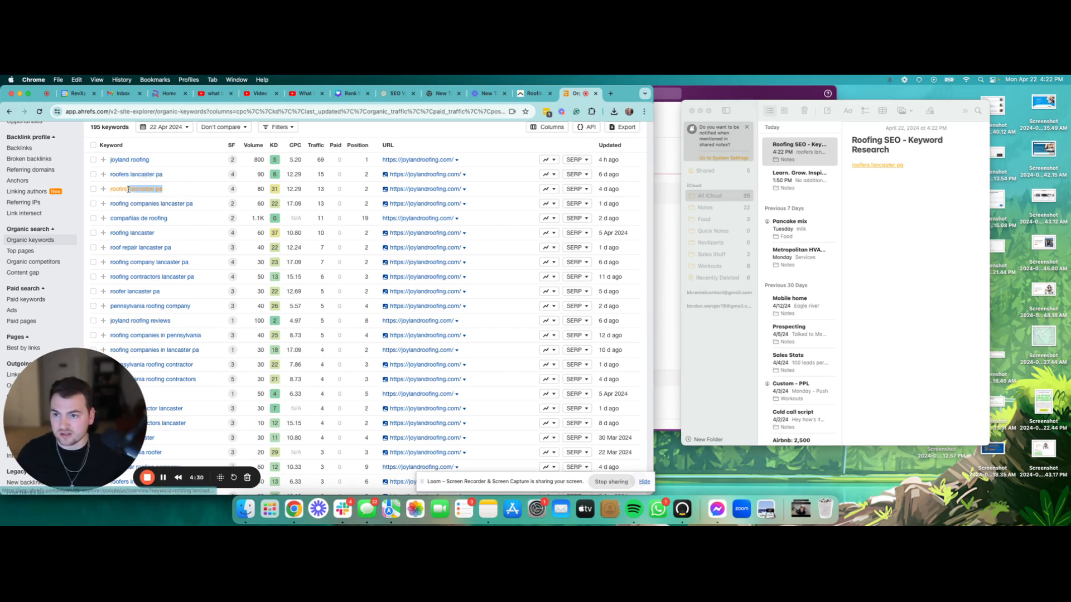
{"action": "key", "text": "super+c"}
{"action": "left_click", "coordinate": [892, 181]}
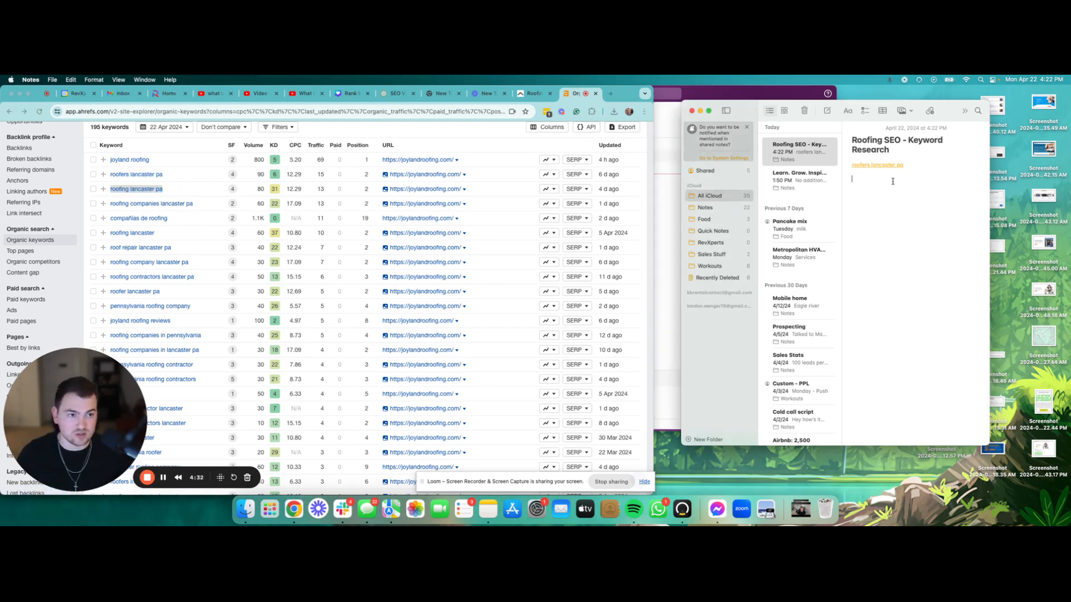
{"action": "key", "text": "super+v"}
{"action": "key", "text": "Return"}
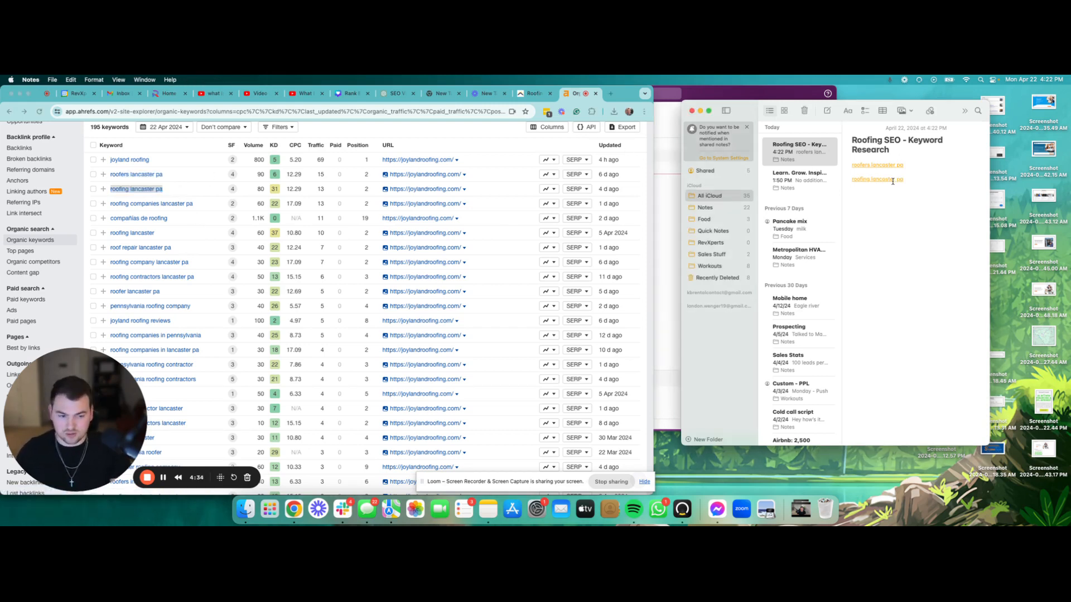
Step: Add 'roofing companies lancaster pa' as the third keyword line in the note
{"action": "left_click", "coordinate": [210, 208]}
{"action": "left_click_drag", "start_coordinate": [195, 204], "coordinate": [98, 205]}
{"action": "key", "text": "super+c"}
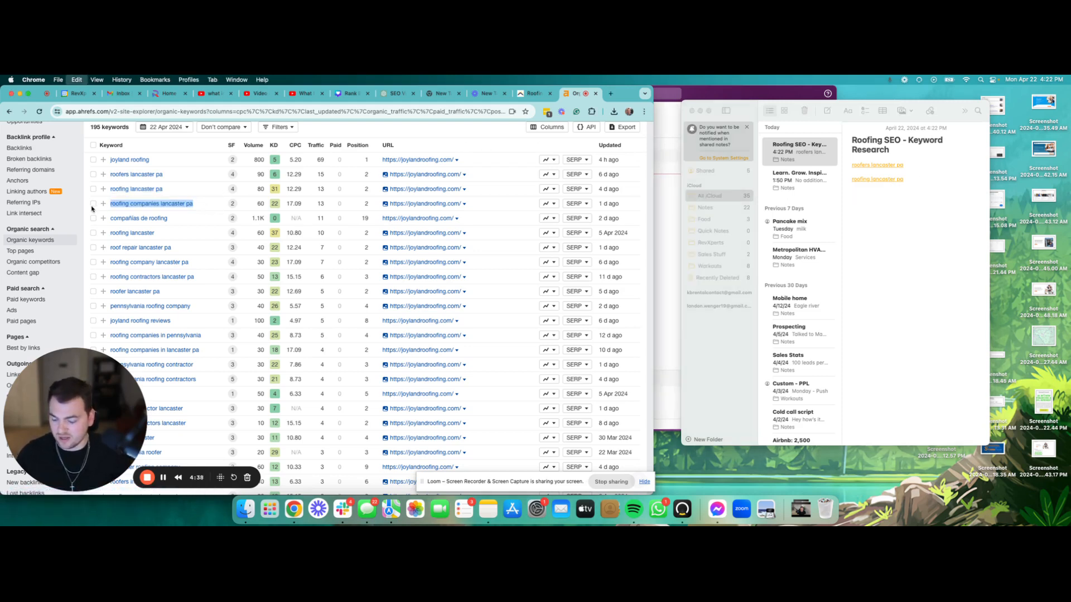
{"action": "left_click", "coordinate": [888, 201]}
{"action": "key", "text": "super+v"}
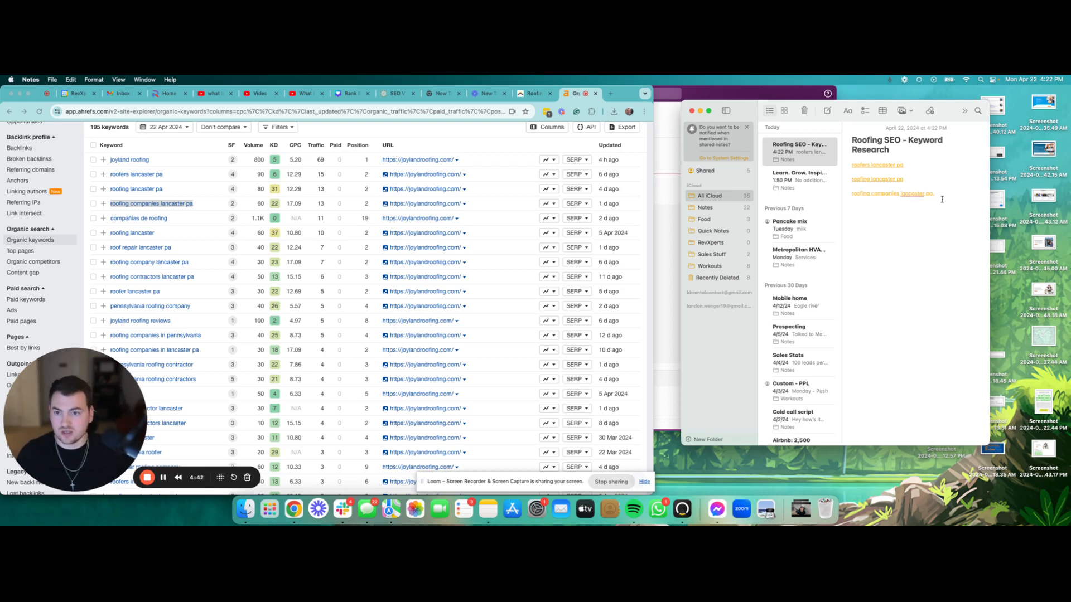
Step: Locate the Volume column and the roofers lancaster pa row in Ahrefs
{"action": "left_click", "coordinate": [260, 148]}
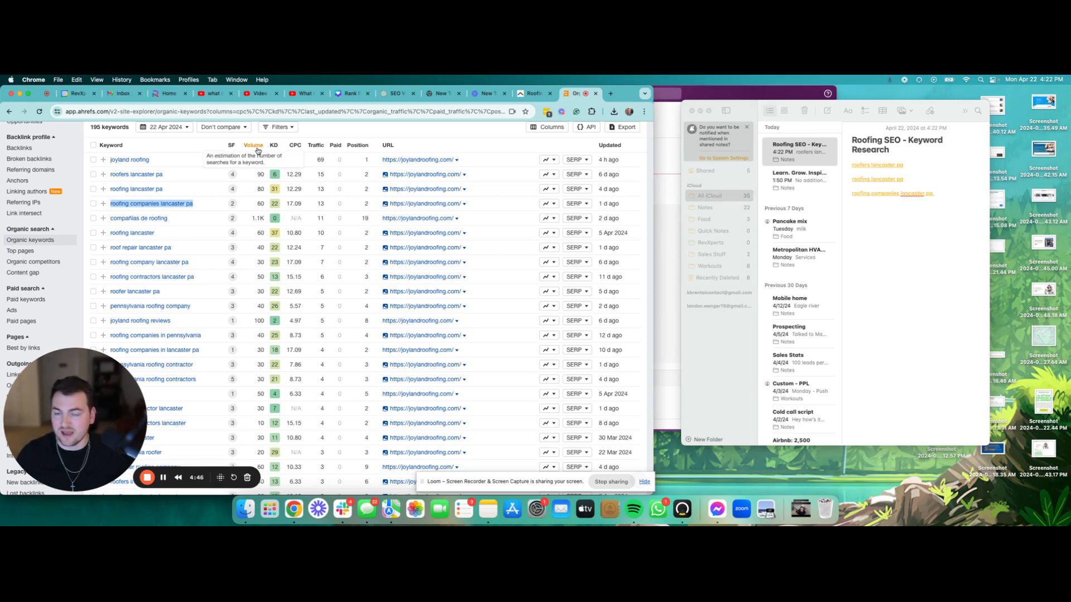
{"action": "left_click_drag", "start_coordinate": [267, 148], "coordinate": [245, 148]}
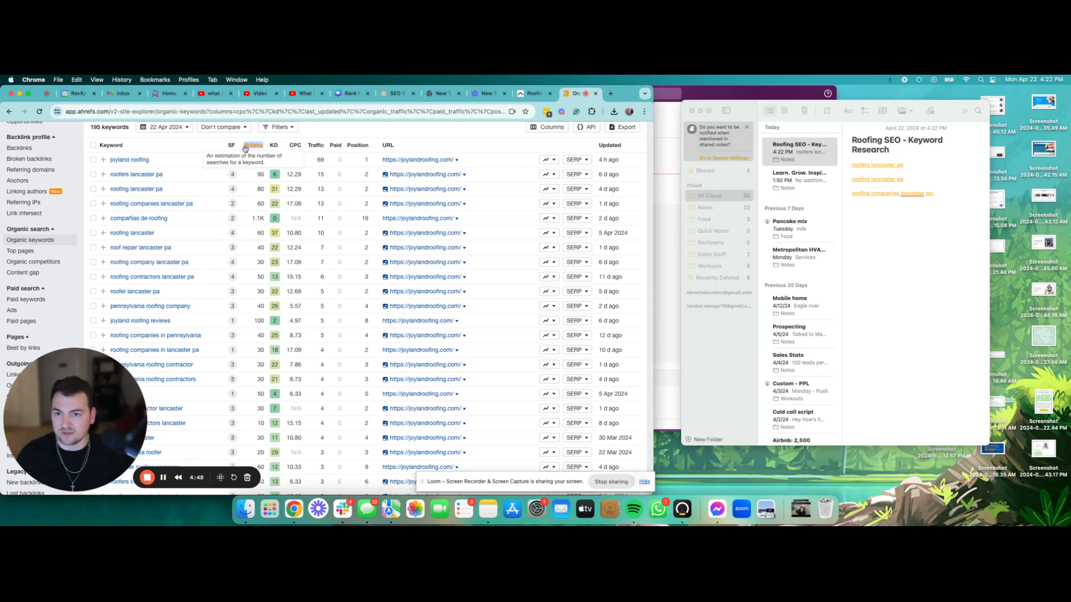
{"action": "left_click", "coordinate": [167, 179]}
{"action": "left_click_drag", "start_coordinate": [116, 180], "coordinate": [110, 178]}
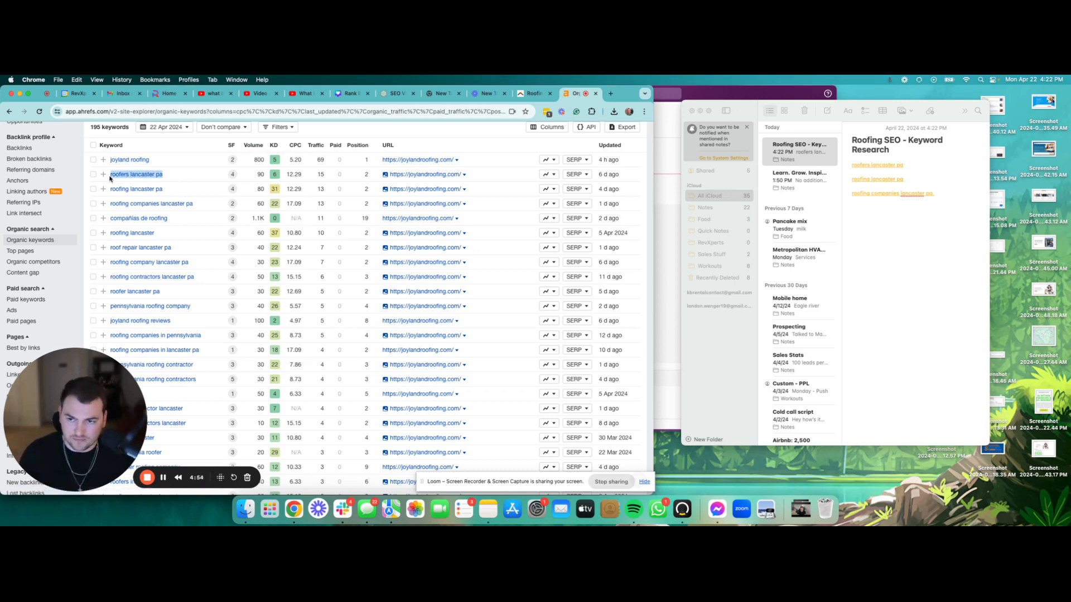
Step: Append the 90 search volume to 'roofers lancaster pa' and pick out its KD in Ahrefs
{"action": "double_click", "coordinate": [260, 174]}
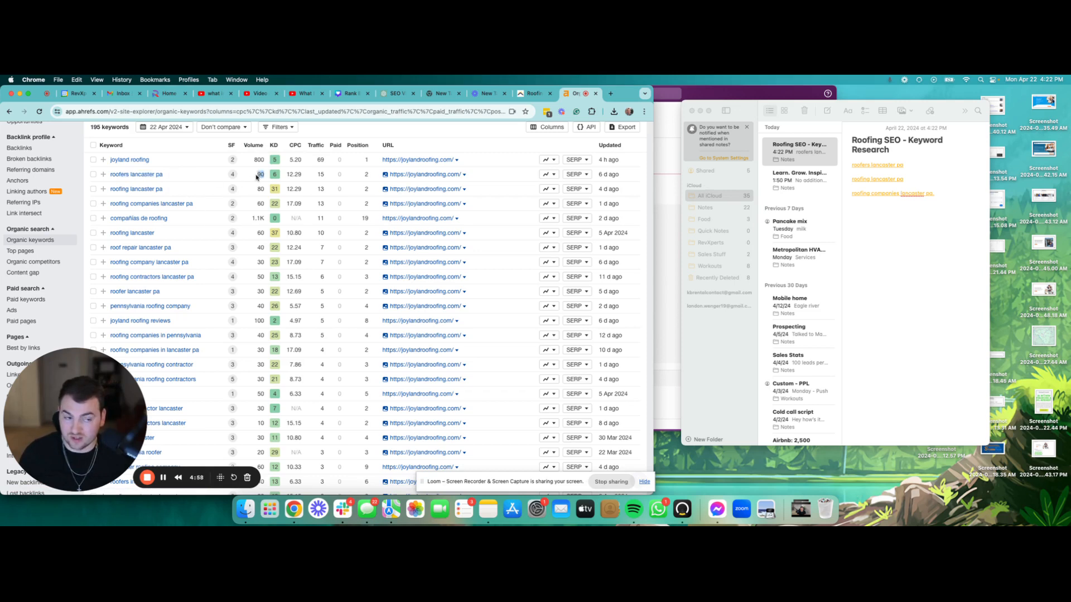
{"action": "left_click", "coordinate": [918, 163]}
{"action": "triple_click", "coordinate": [919, 164]}
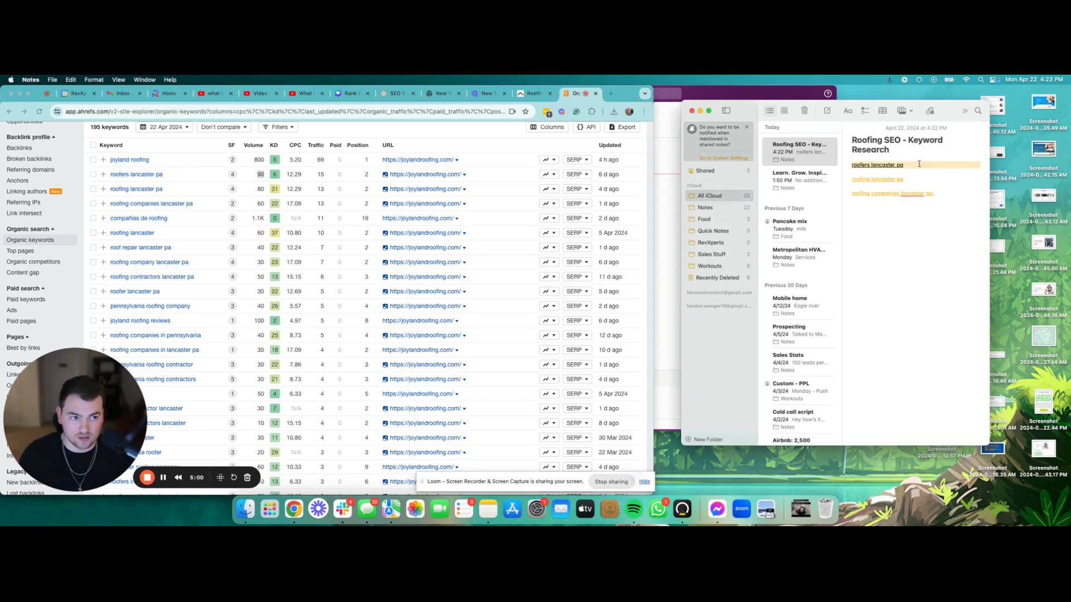
{"action": "left_click", "coordinate": [930, 166]}
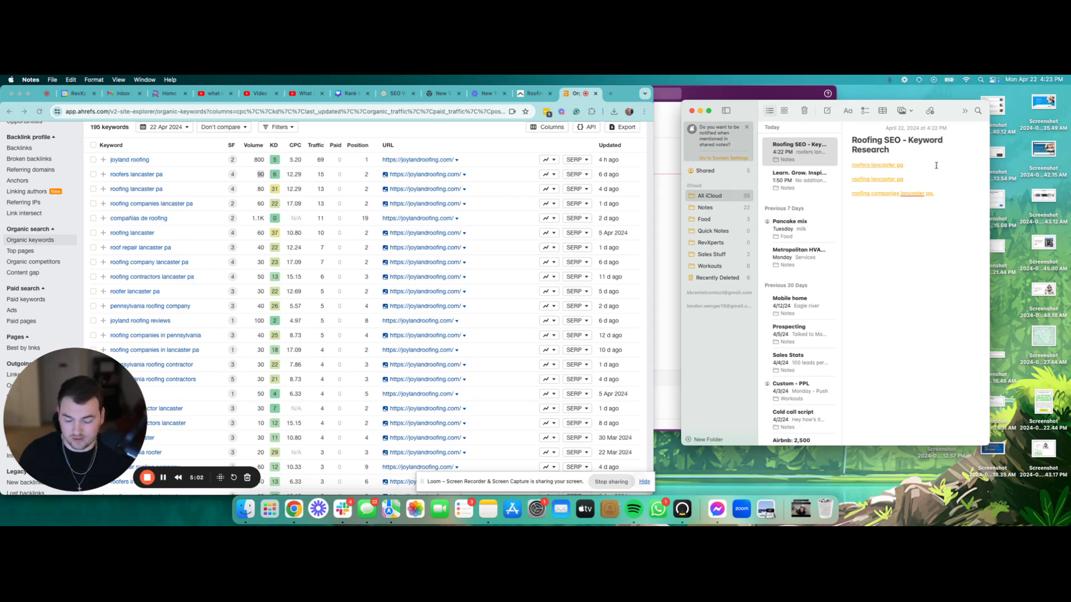
{"action": "type", "text": "90"}
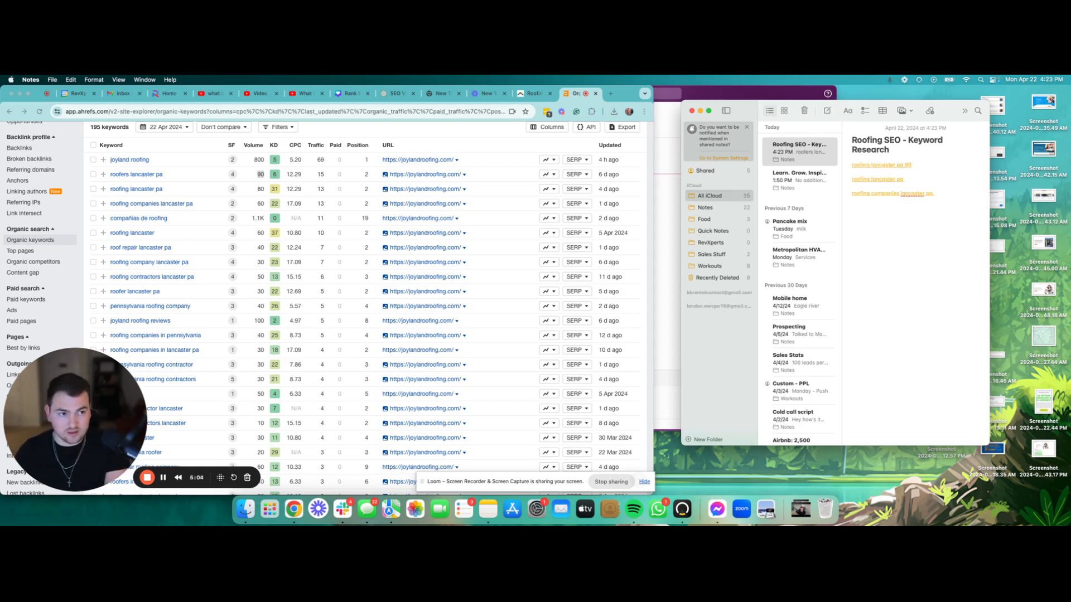
{"action": "key", "text": "BackSpace"}
{"action": "key", "text": "BackSpace"}
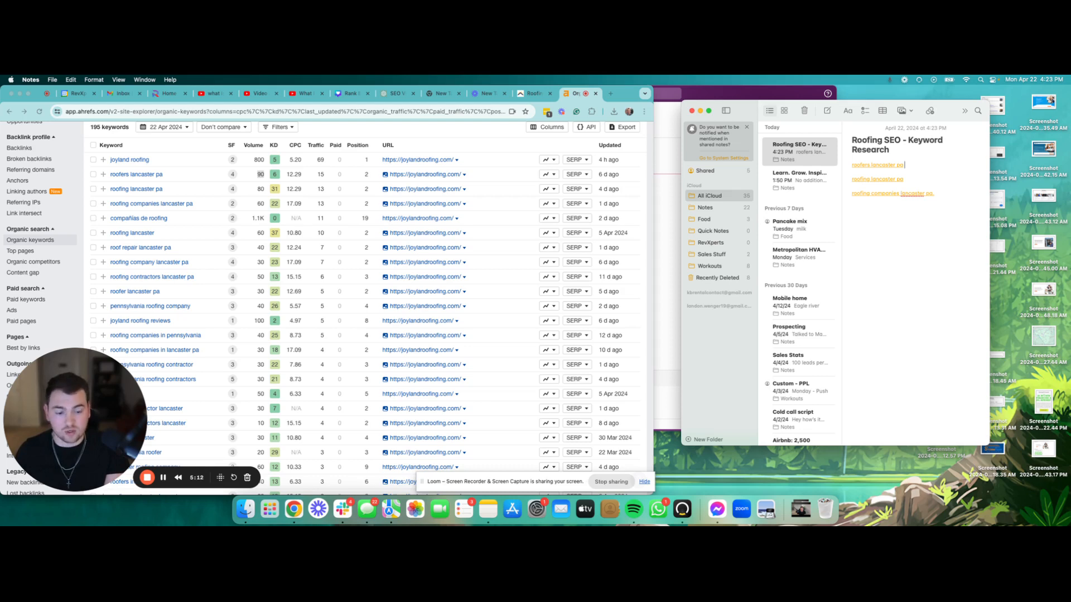
{"action": "type", "text": "- "}
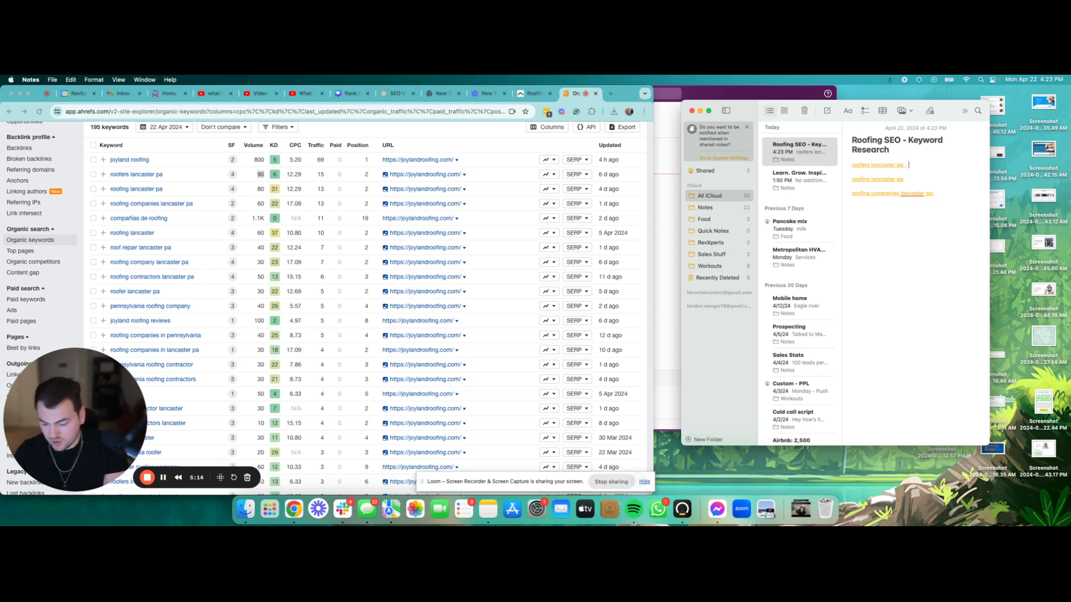
{"action": "type", "text": "90"}
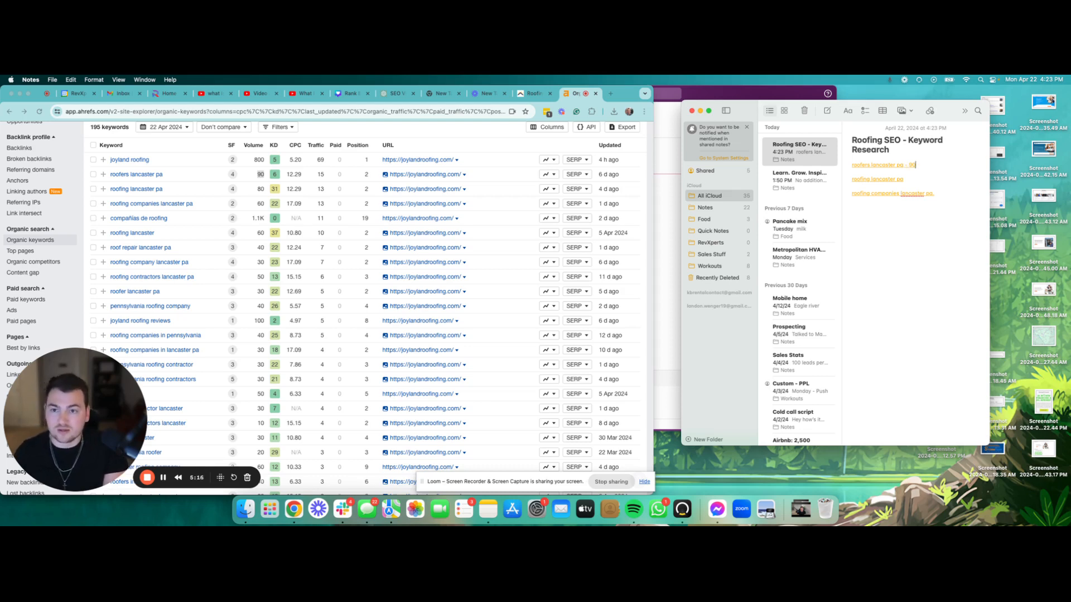
{"action": "type", "text": "/6"}
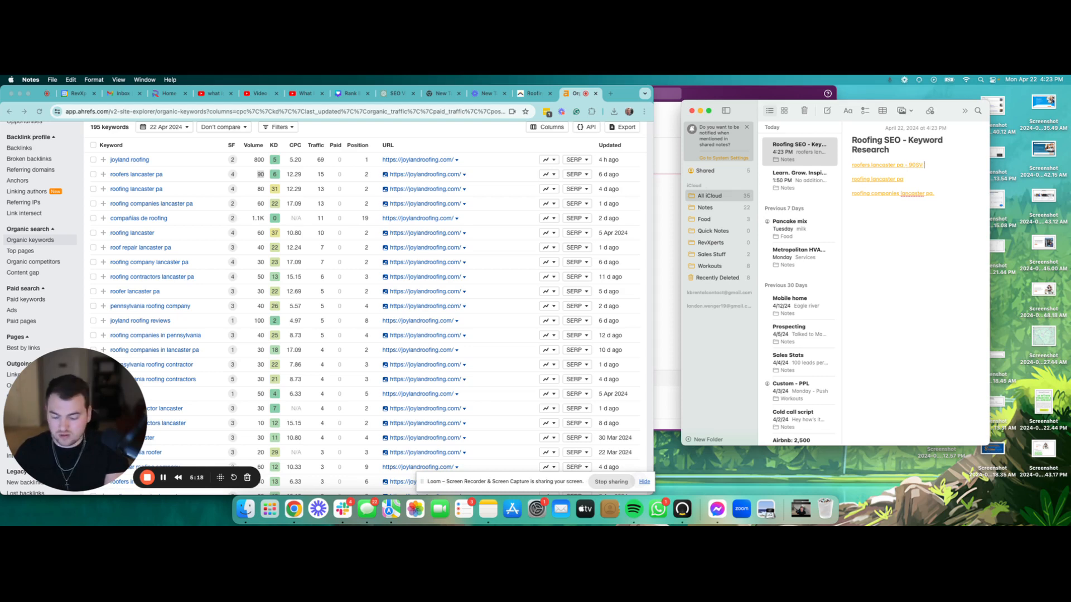
{"action": "type", "text": "8"}
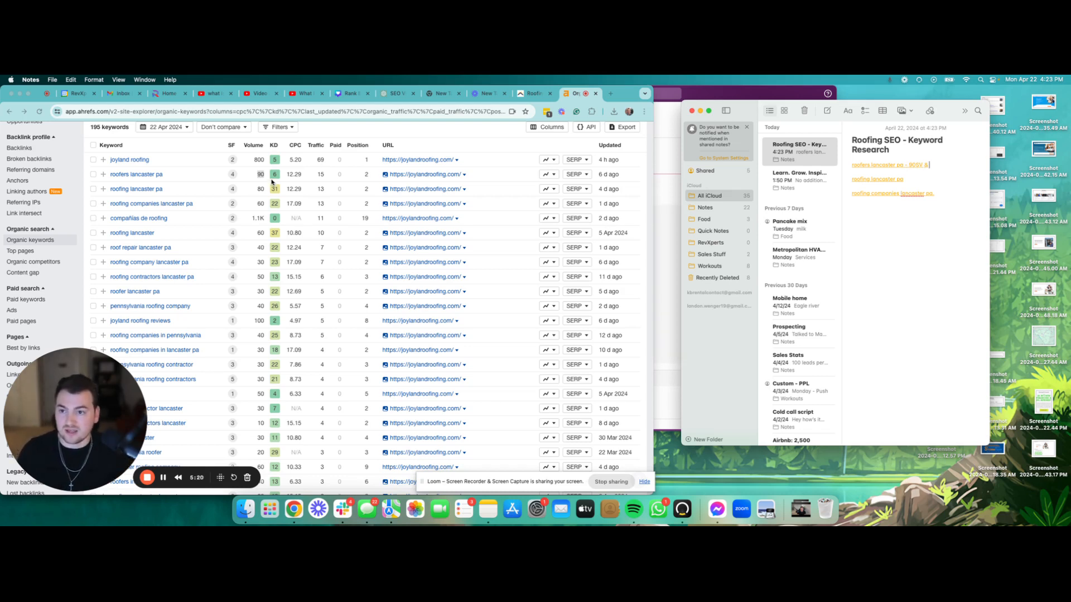
{"action": "left_click", "coordinate": [277, 178]}
{"action": "double_click", "coordinate": [278, 178]}
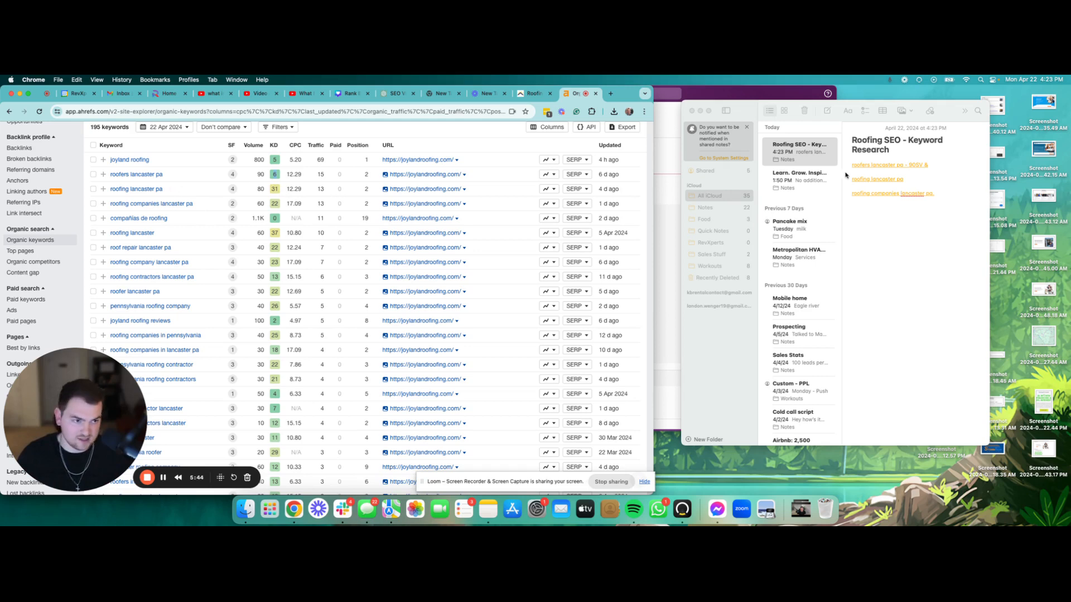
Step: Add a dash after 'roofing lancaster pa' and format the three keyword lines as Title
{"action": "left_click", "coordinate": [919, 179]}
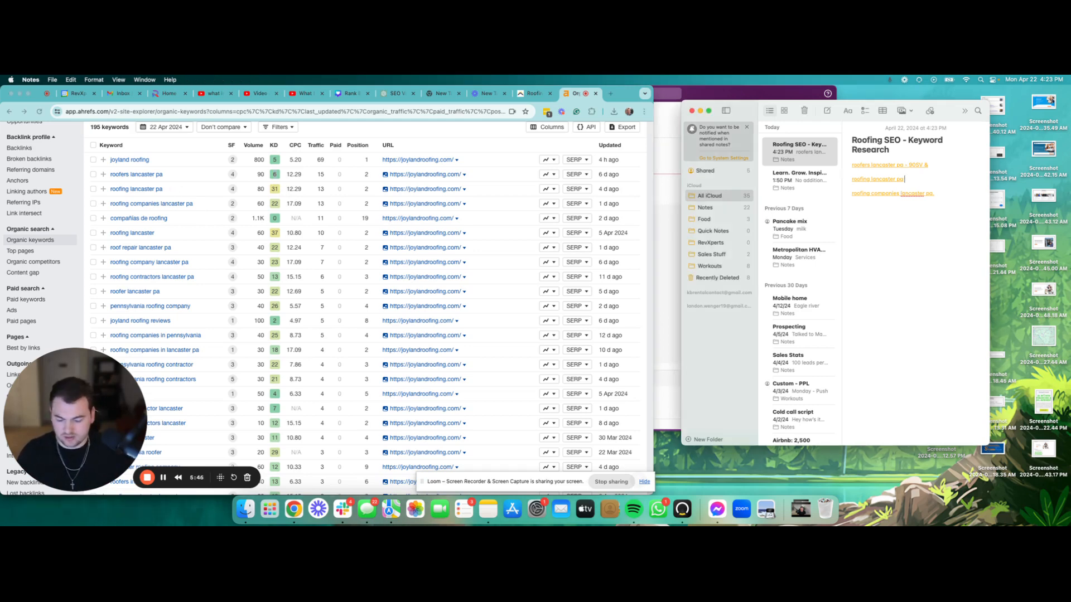
{"action": "type", "text": "-"}
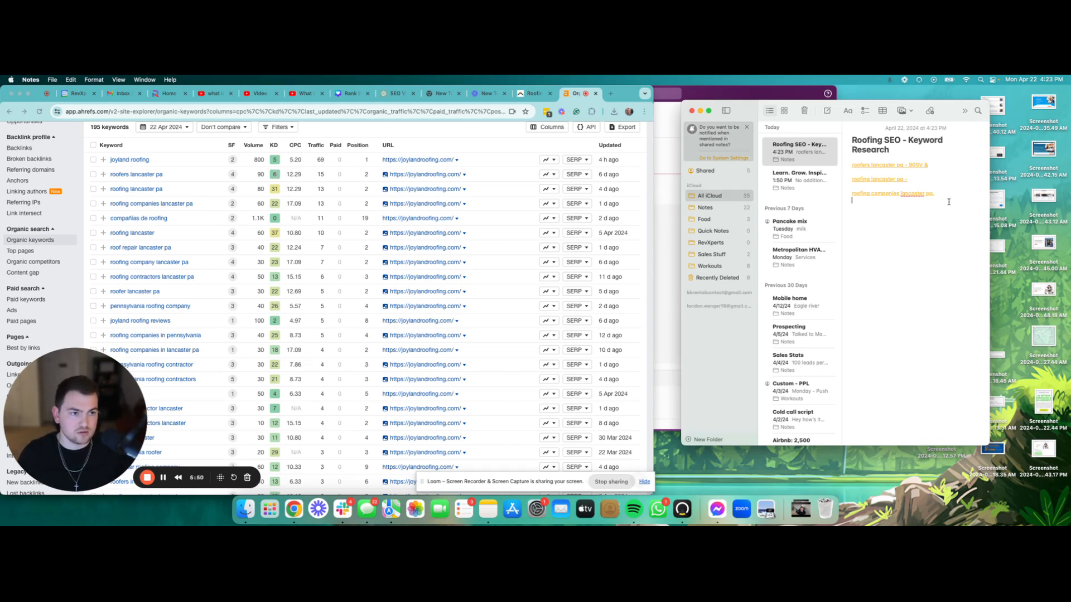
{"action": "left_click_drag", "start_coordinate": [949, 201], "coordinate": [833, 162]}
{"action": "left_click", "coordinate": [848, 111]}
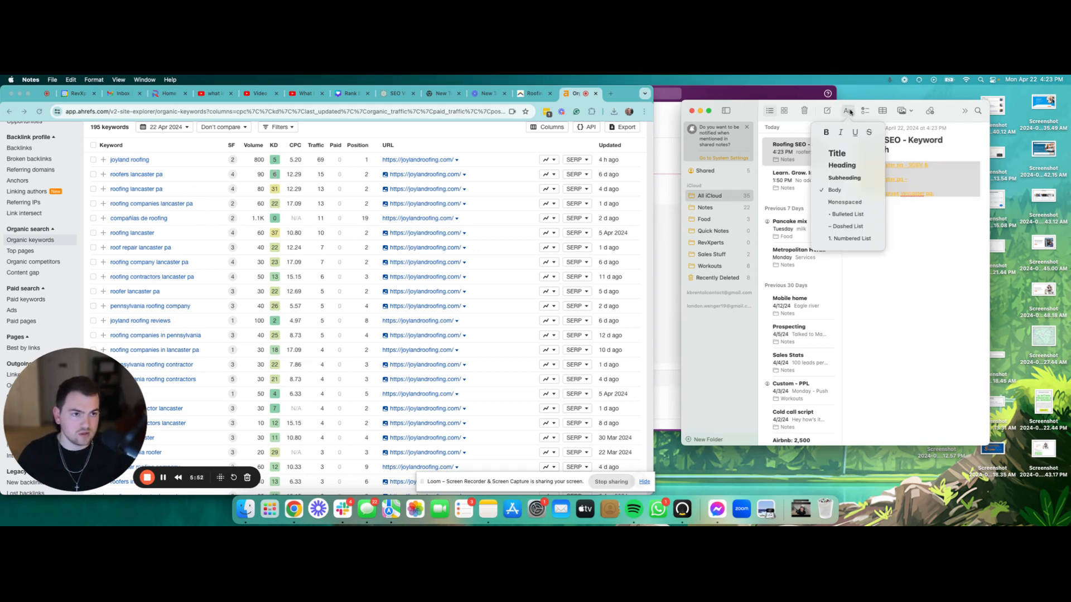
{"action": "left_click", "coordinate": [849, 154]}
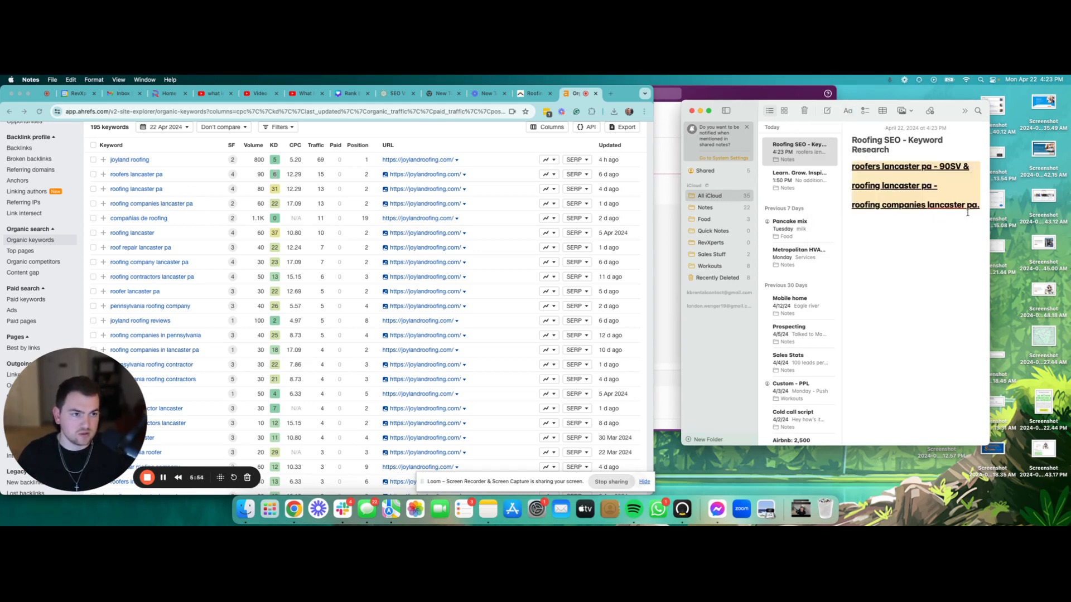
{"action": "left_click", "coordinate": [985, 206]}
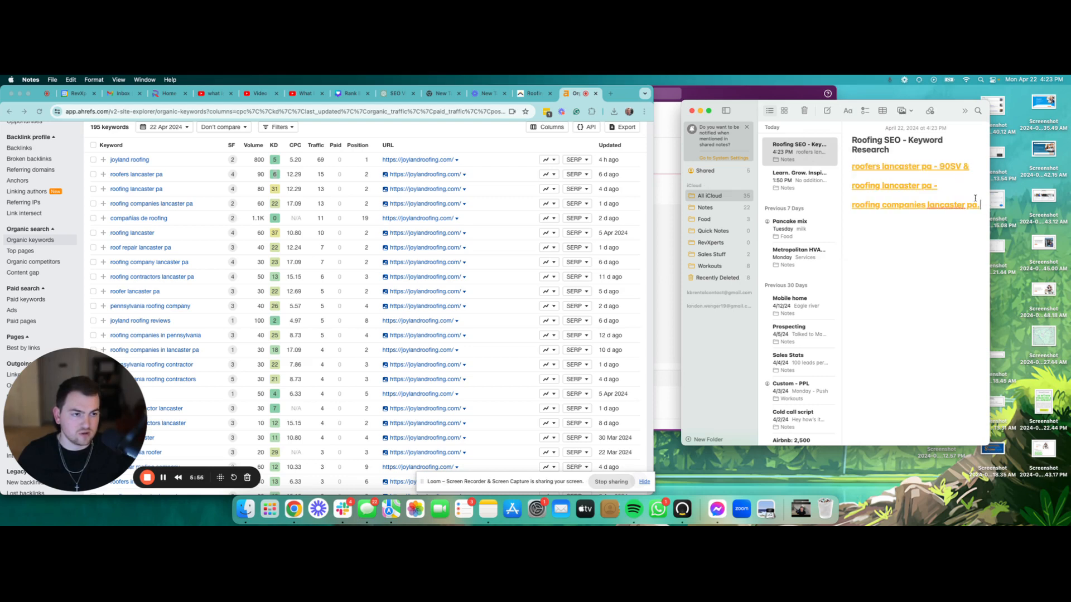
{"action": "left_click_drag", "start_coordinate": [985, 207], "coordinate": [851, 163]}
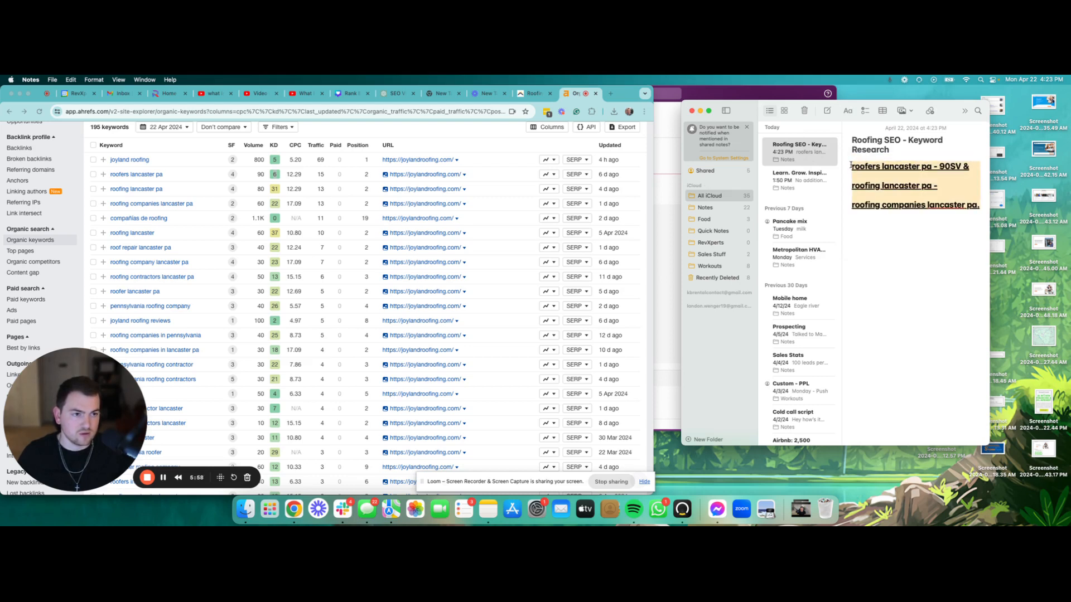
Step: Note '80 & 31 KD' for roofing lancaster pa and '5KD' after roofers lancaster pa's 90SV
{"action": "left_click", "coordinate": [952, 186]}
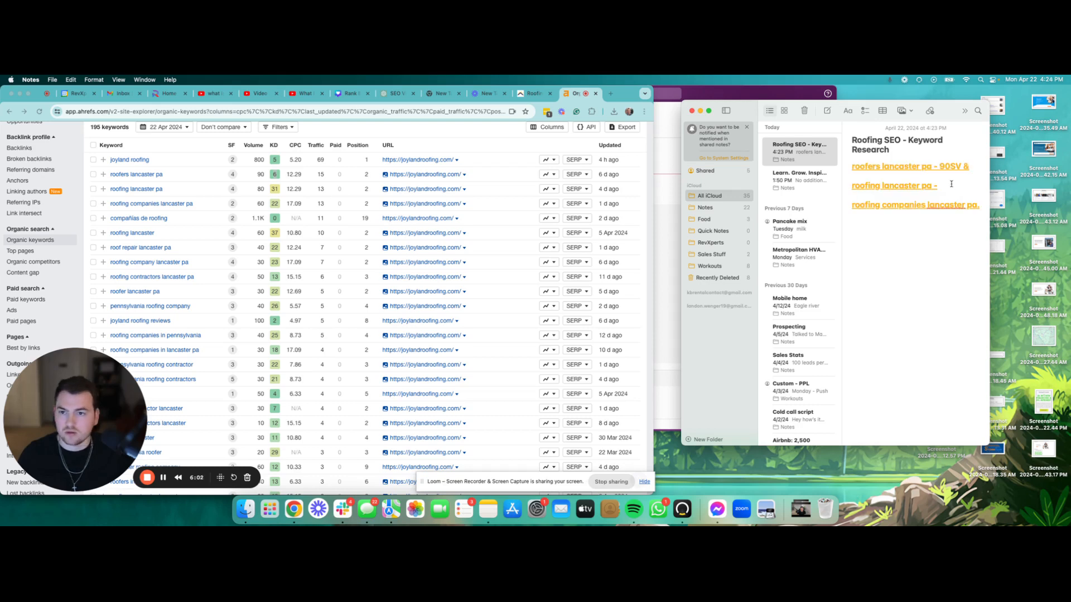
{"action": "type", "text": "80"}
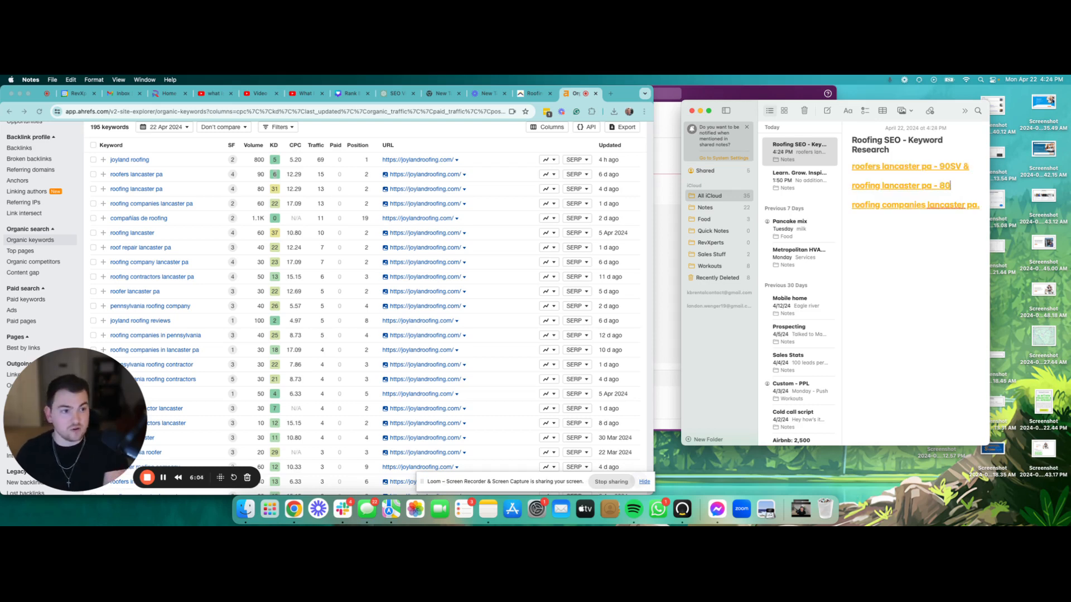
{"action": "type", "text": " &"}
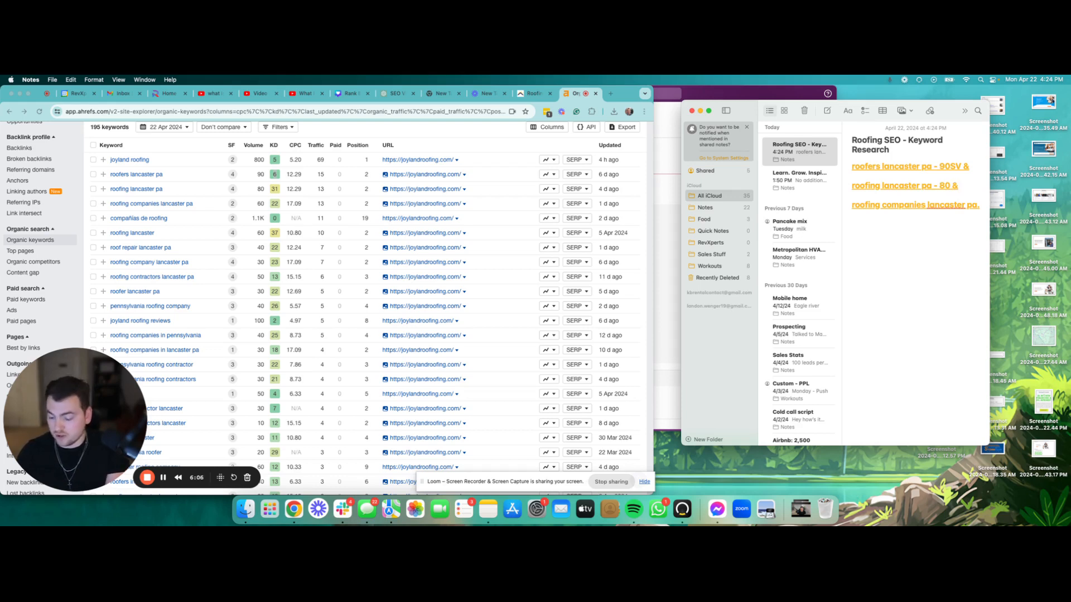
{"action": "type", "text": " 32 KD"}
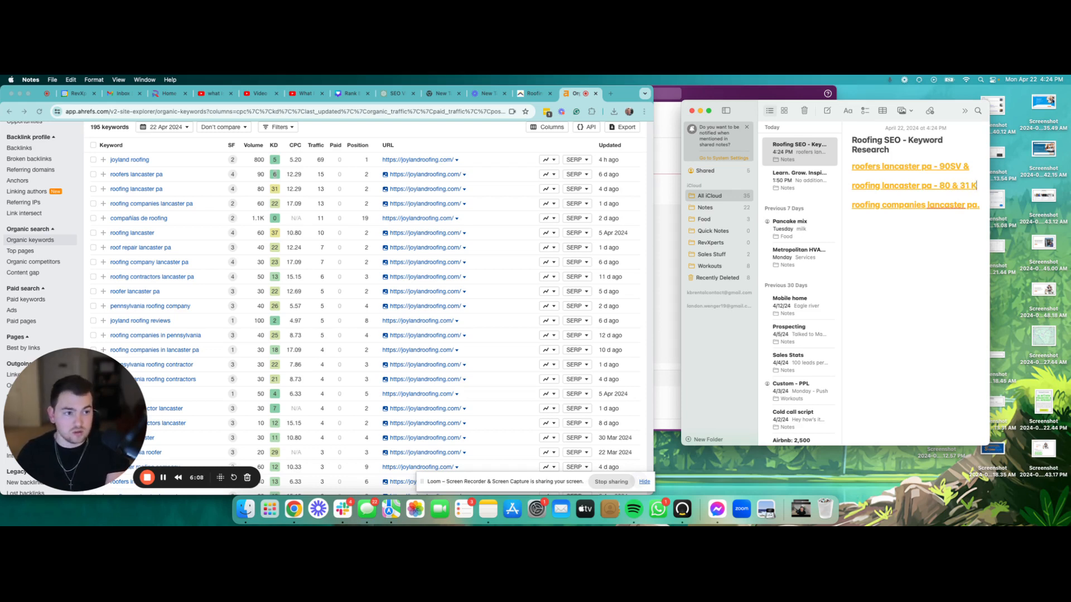
{"action": "left_click", "coordinate": [977, 163]}
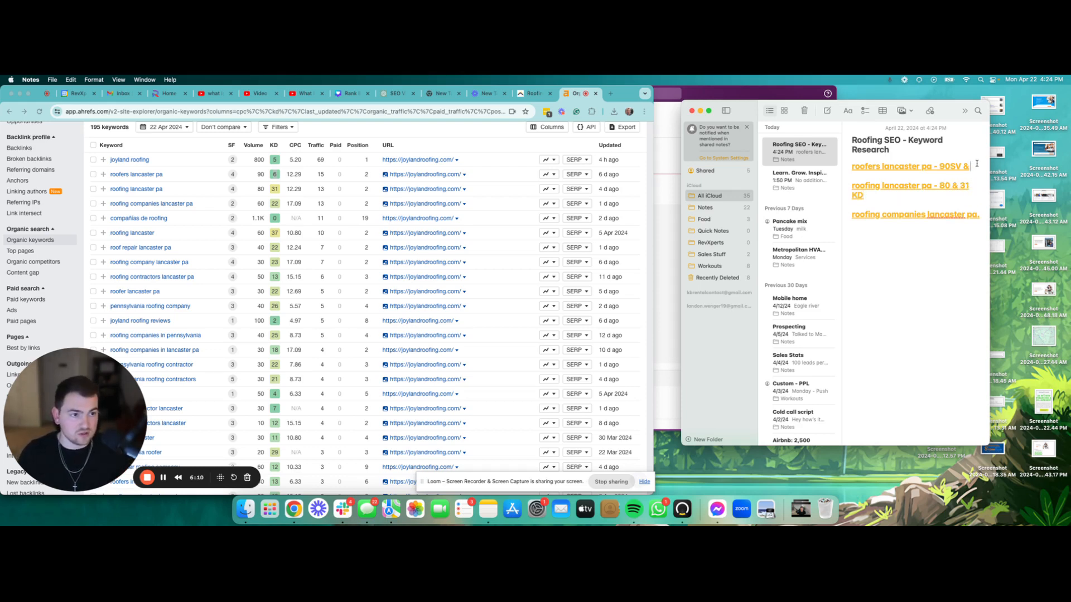
{"action": "type", "text": "6"}
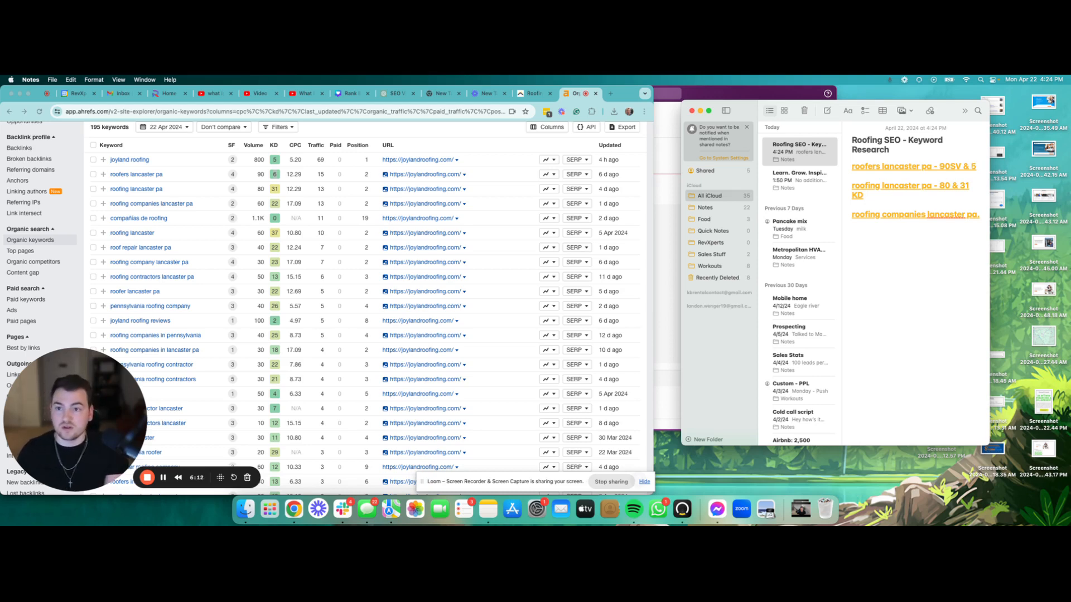
{"action": "type", "text": "KD"}
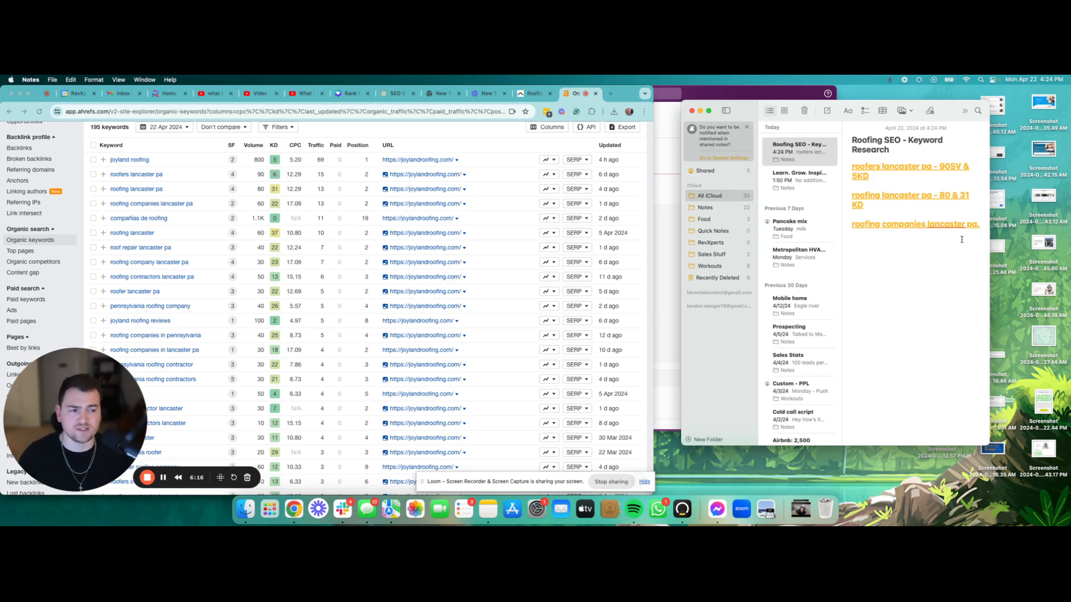
{"action": "left_click", "coordinate": [276, 177]}
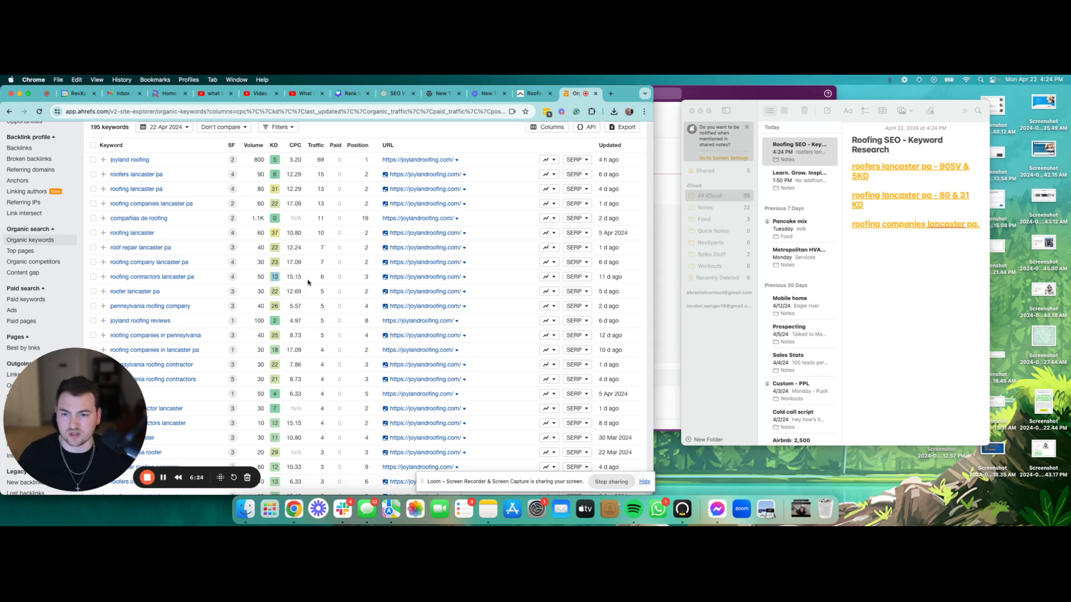
Step: Append '- 60SV & 22KD' to the roofing companies lancaster pa line and start a new line
{"action": "scroll", "coordinate": [262, 251], "scroll_direction": "up", "scroll_amount": 1}
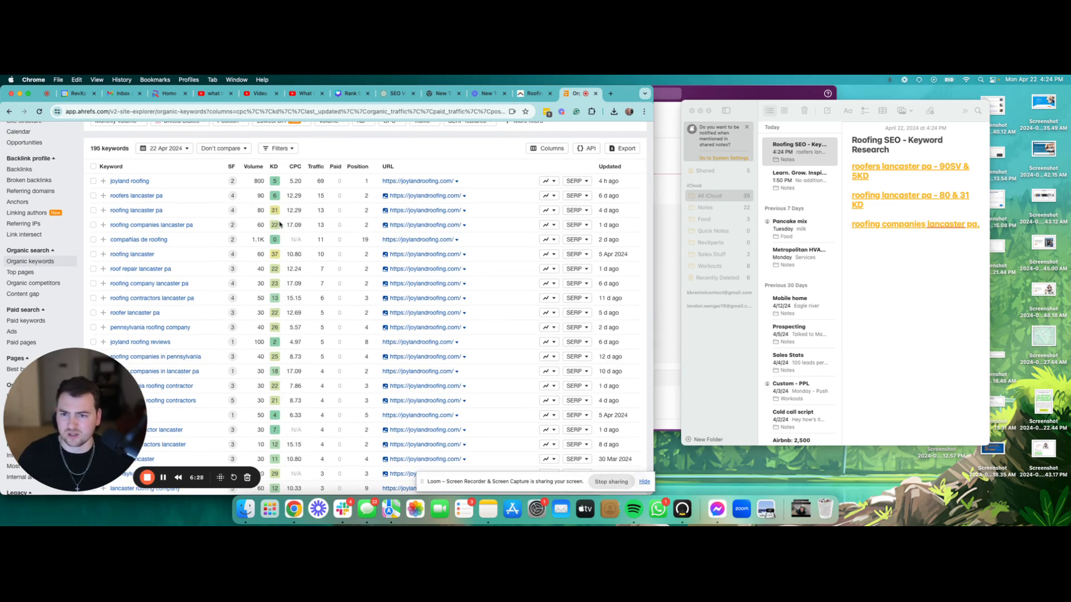
{"action": "left_click", "coordinate": [927, 261]}
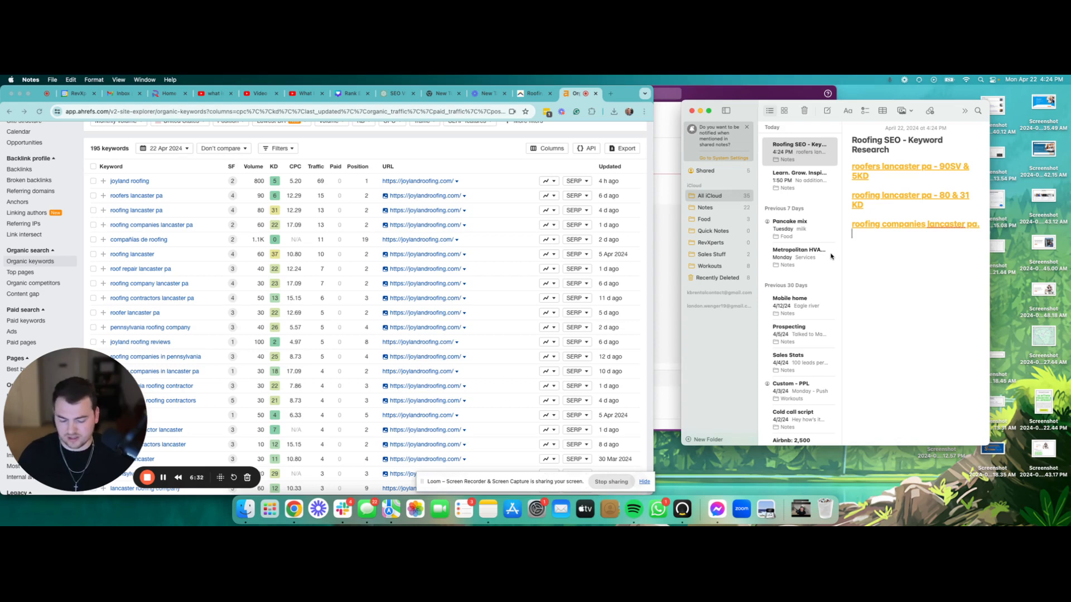
{"action": "key", "text": "Return"}
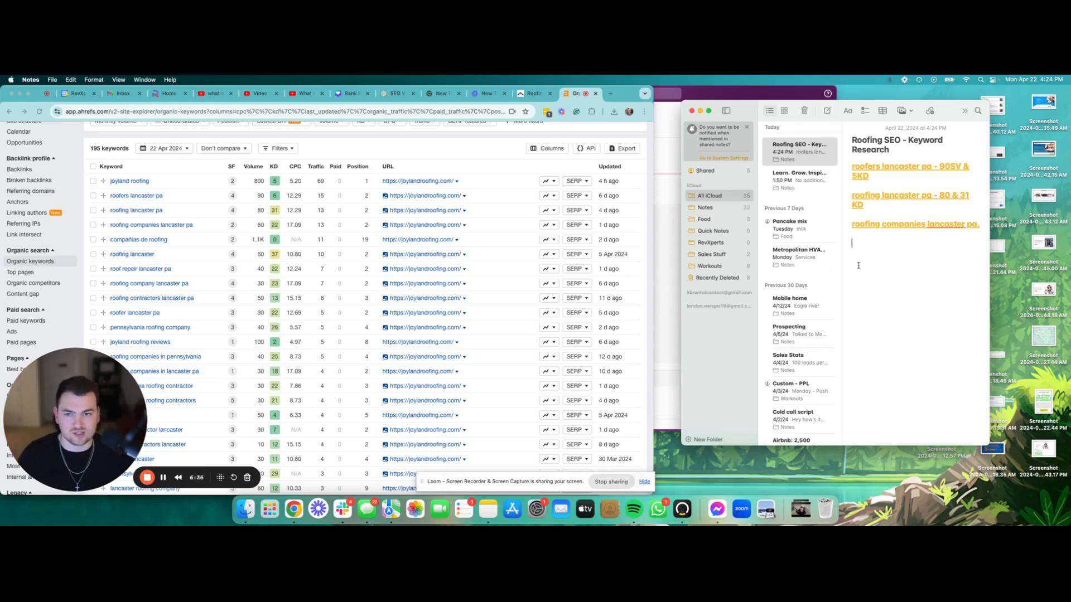
{"action": "left_click", "coordinate": [983, 225]}
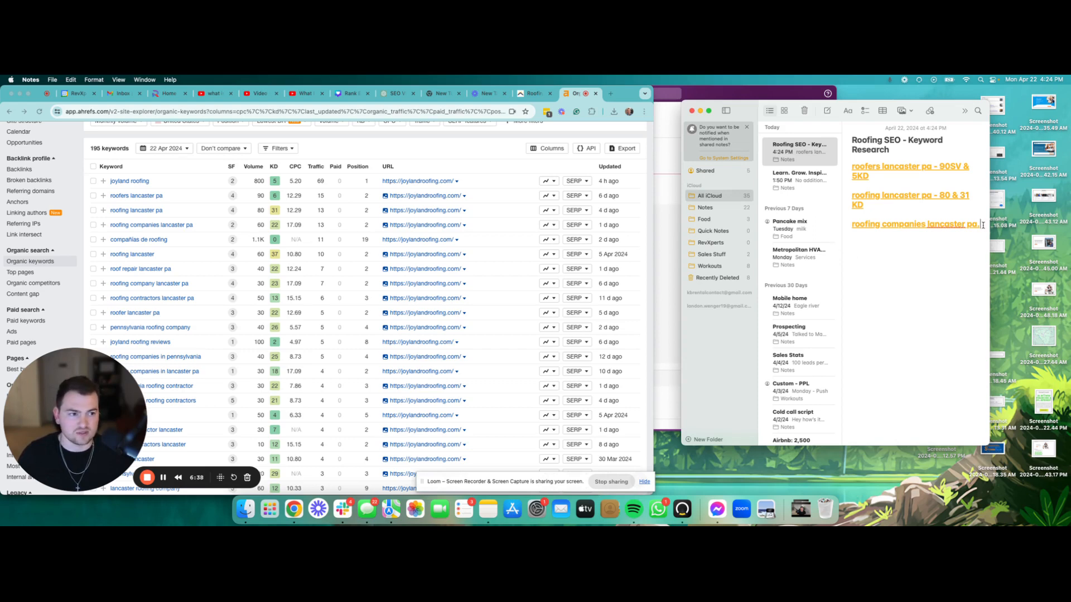
{"action": "type", "text": "-"}
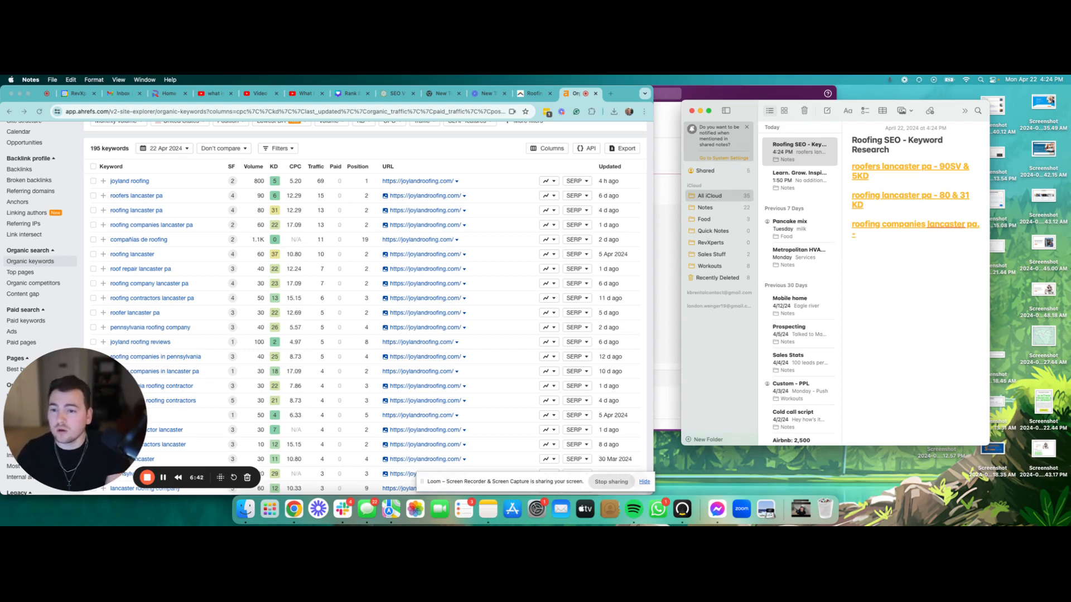
{"action": "type", "text": "22K"}
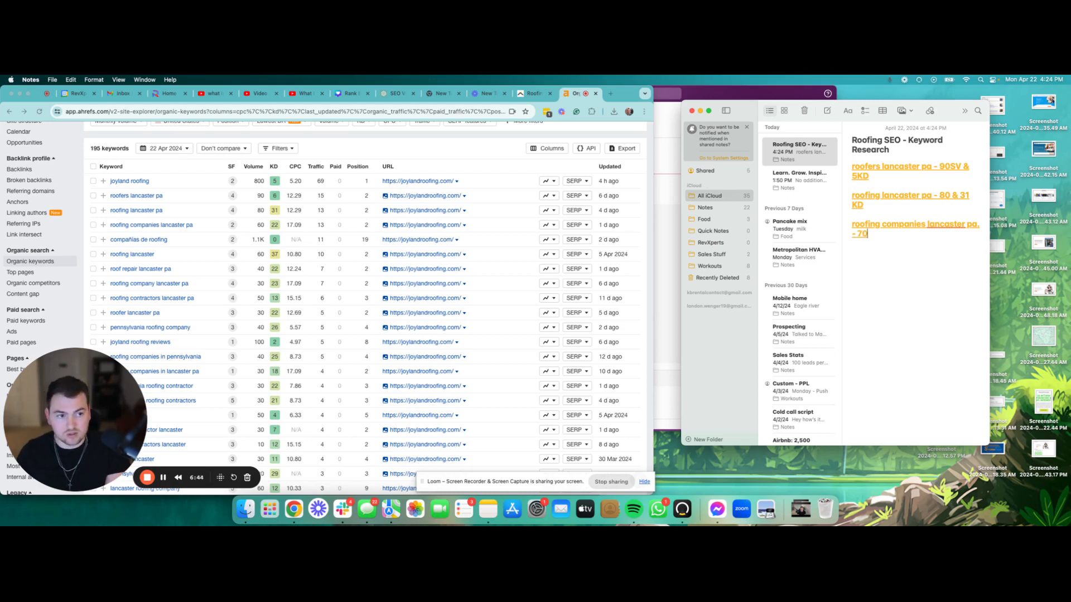
{"action": "key", "text": "BackSpace"}
{"action": "key", "text": "BackSpace"}
{"action": "key", "text": "BackSpace"}
{"action": "type", "text": "60SV"}
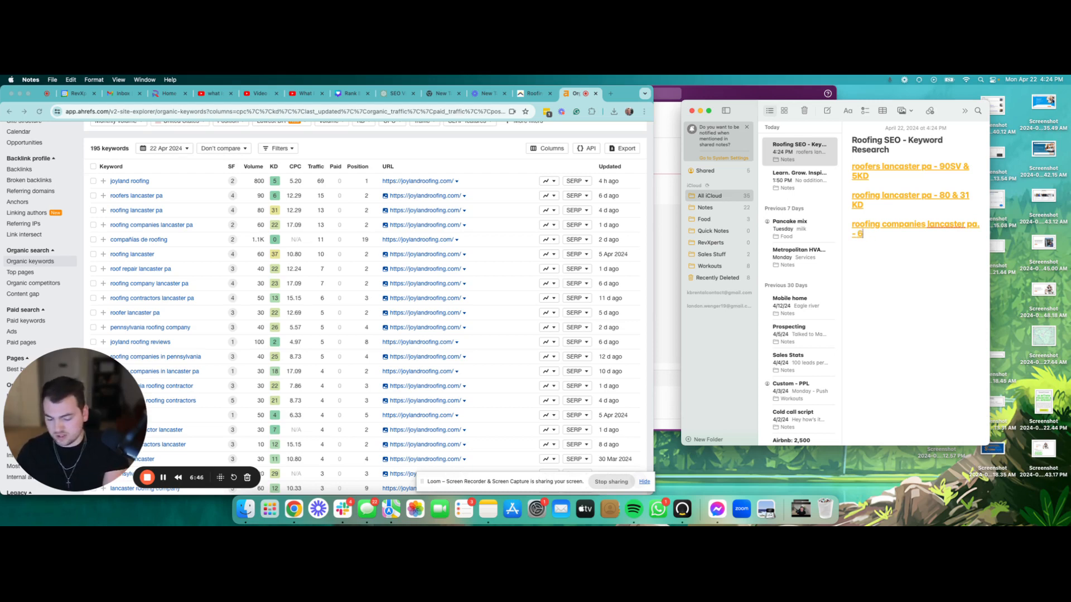
{"action": "type", "text": "&"}
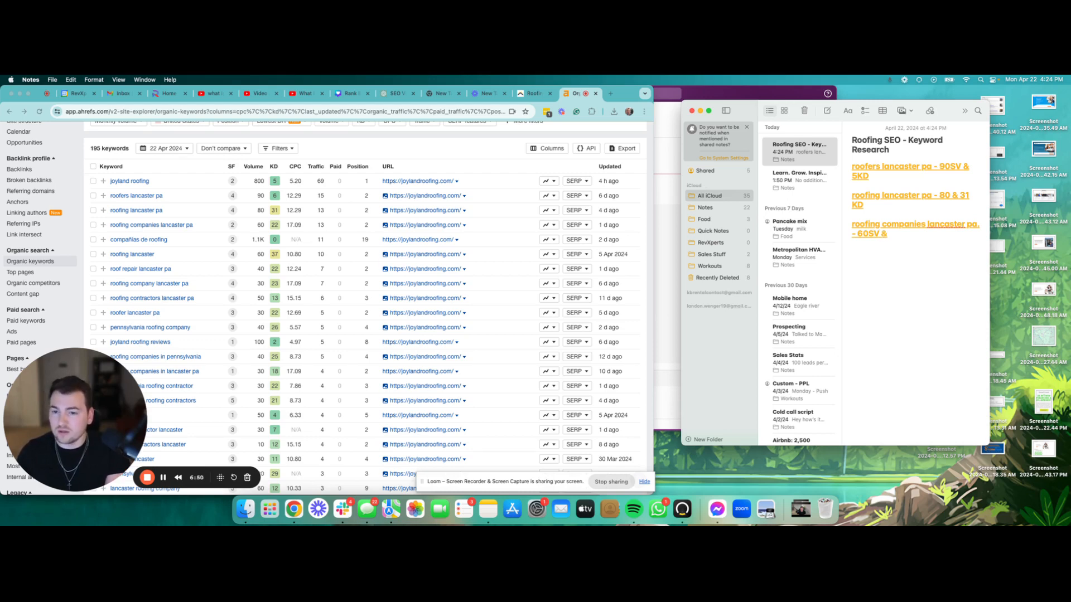
{"action": "type", "text": " 22k"}
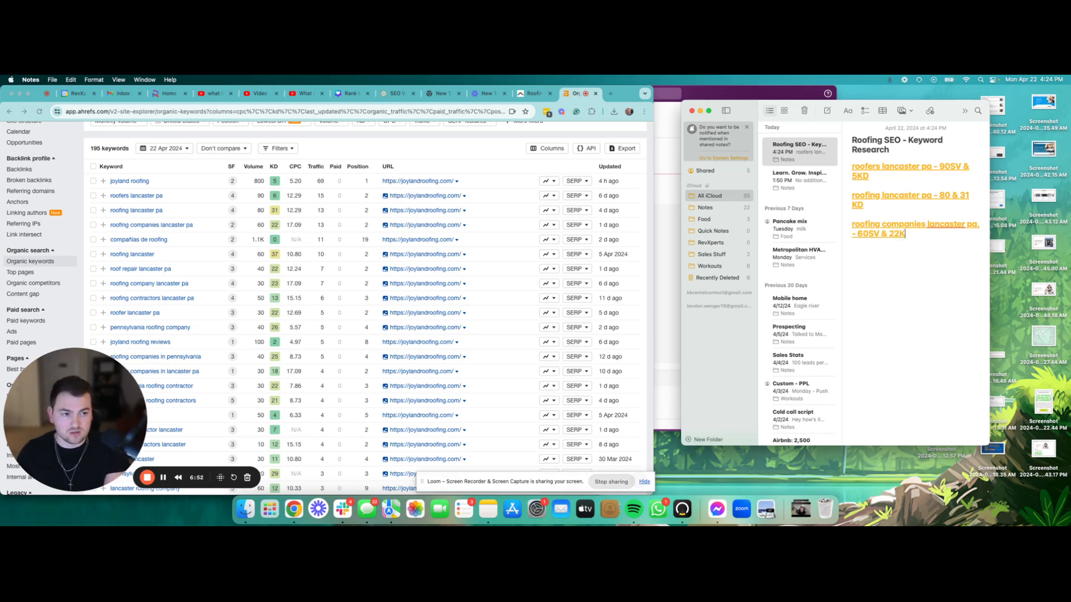
{"action": "type", "text": "D"}
{"action": "key", "text": "Return"}
{"action": "key", "text": "Return"}
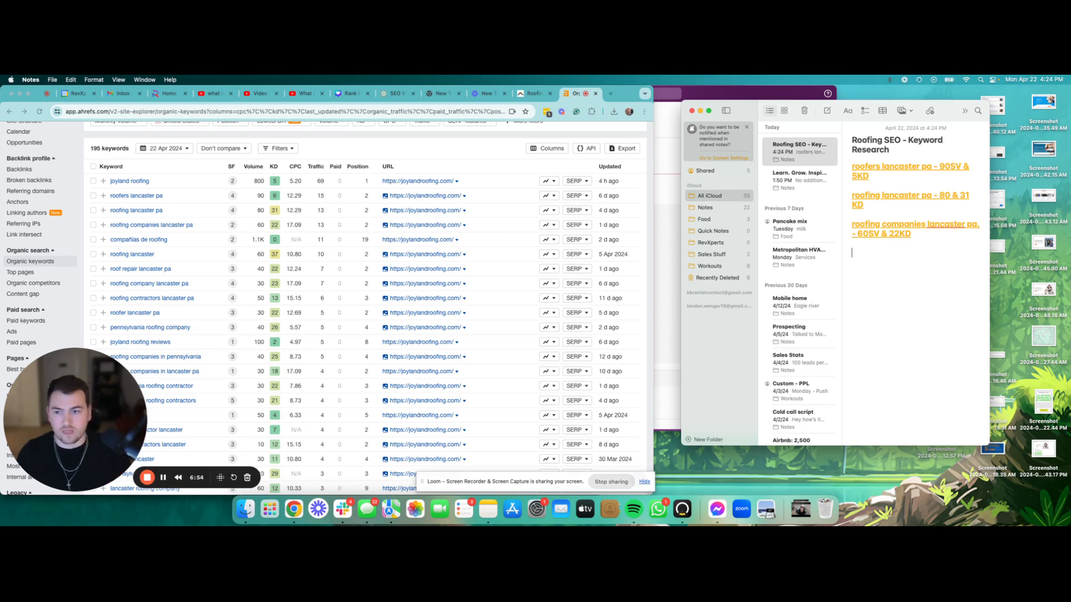
Step: Copy 'roof repair lancaster pa' from Ahrefs into the note as the fourth line, adding '40SV & 22KD'
{"action": "scroll", "coordinate": [219, 229], "scroll_direction": "down", "scroll_amount": 2}
{"action": "left_click", "coordinate": [184, 239]}
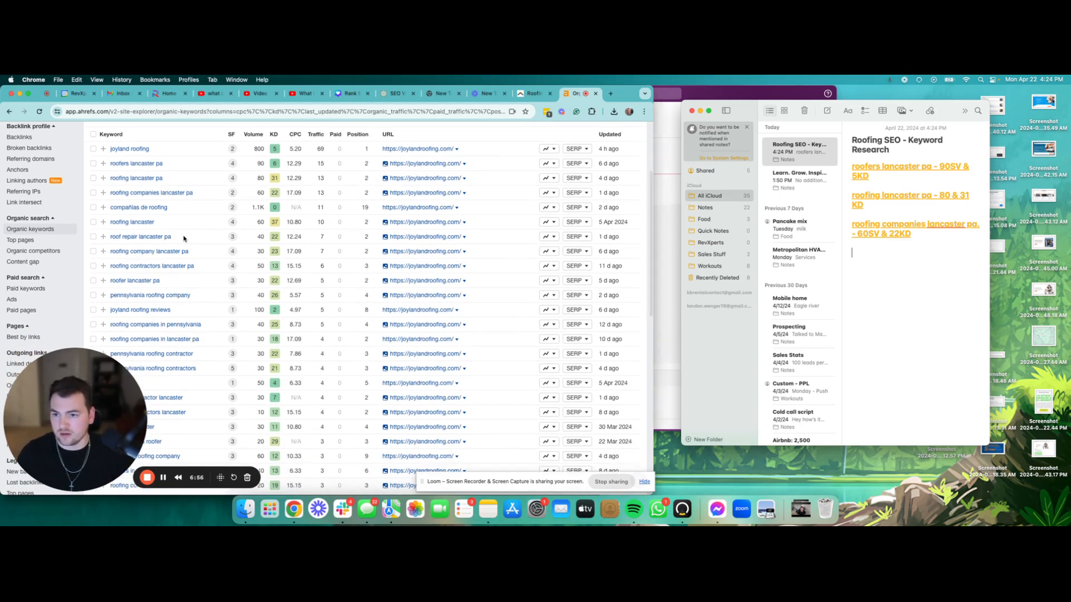
{"action": "left_click_drag", "start_coordinate": [187, 238], "coordinate": [108, 237]}
{"action": "key", "text": "super+c"}
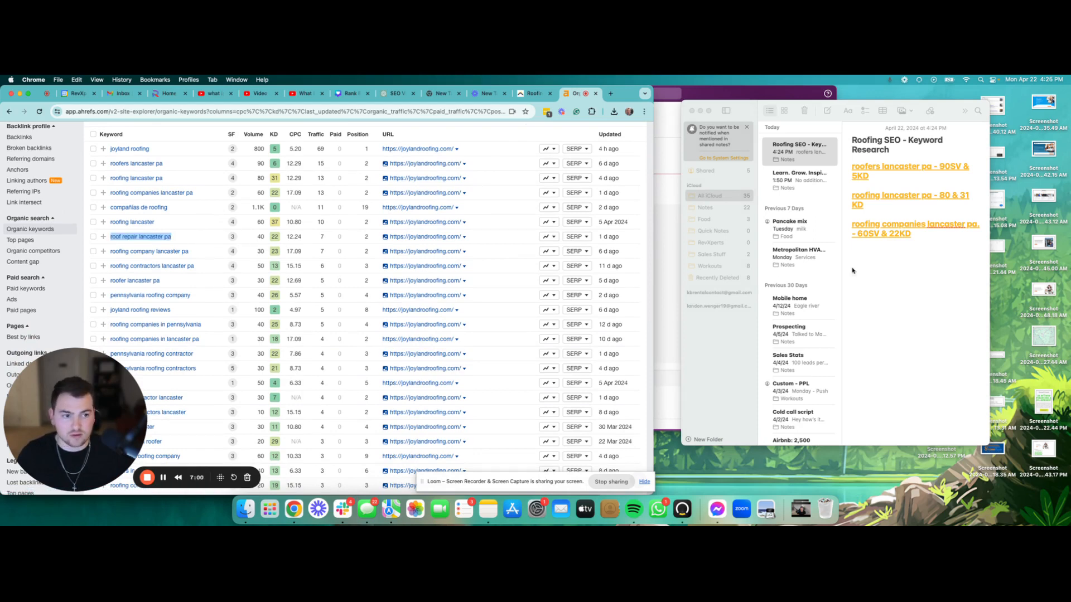
{"action": "left_click", "coordinate": [873, 262]}
{"action": "key", "text": "super+v"}
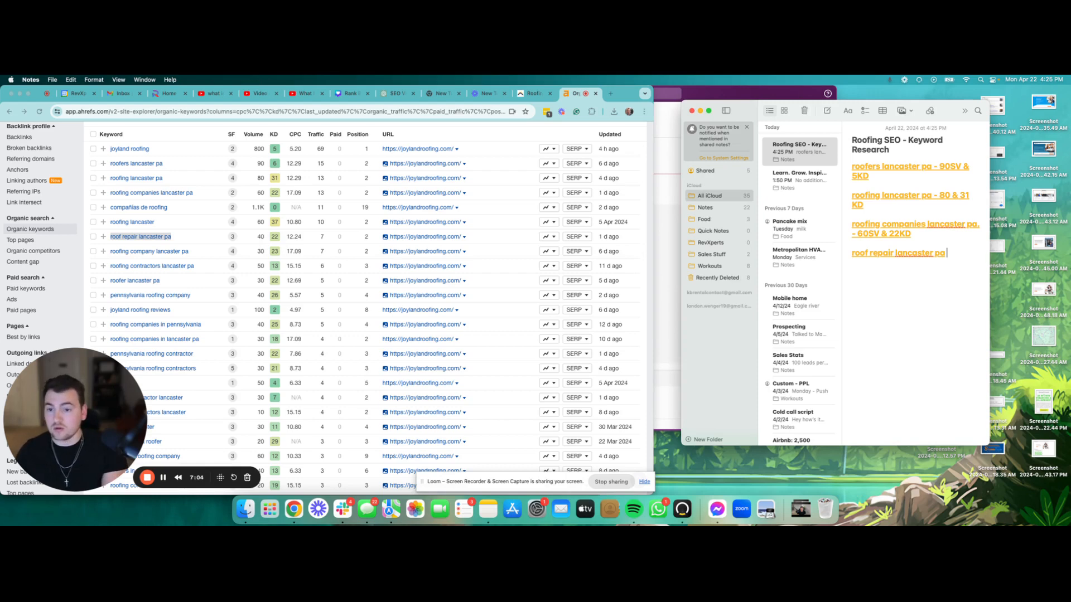
{"action": "type", "text": "40"}
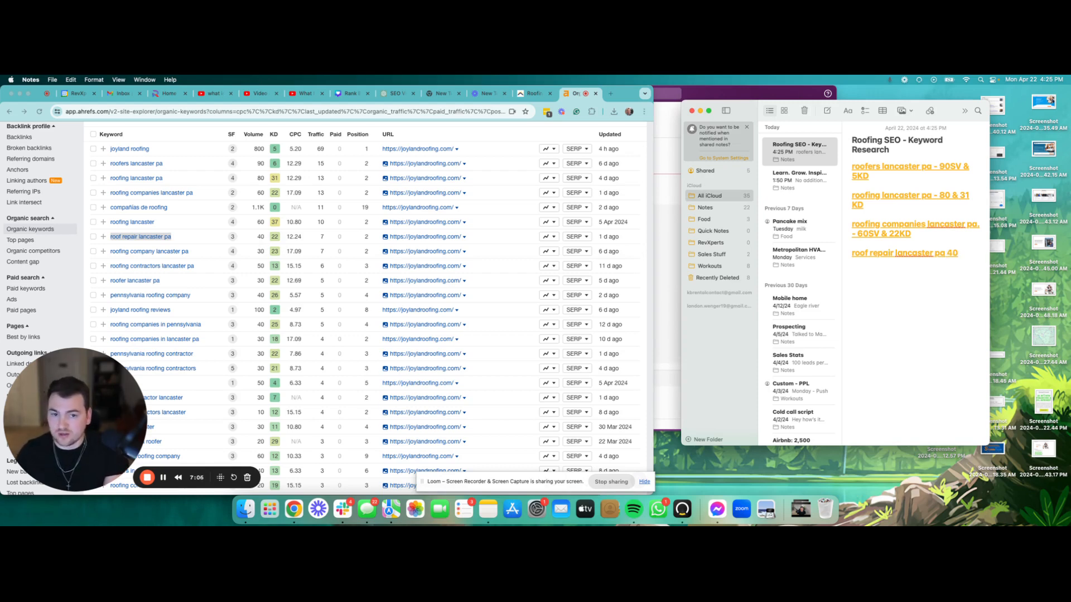
{"action": "type", "text": "SV"}
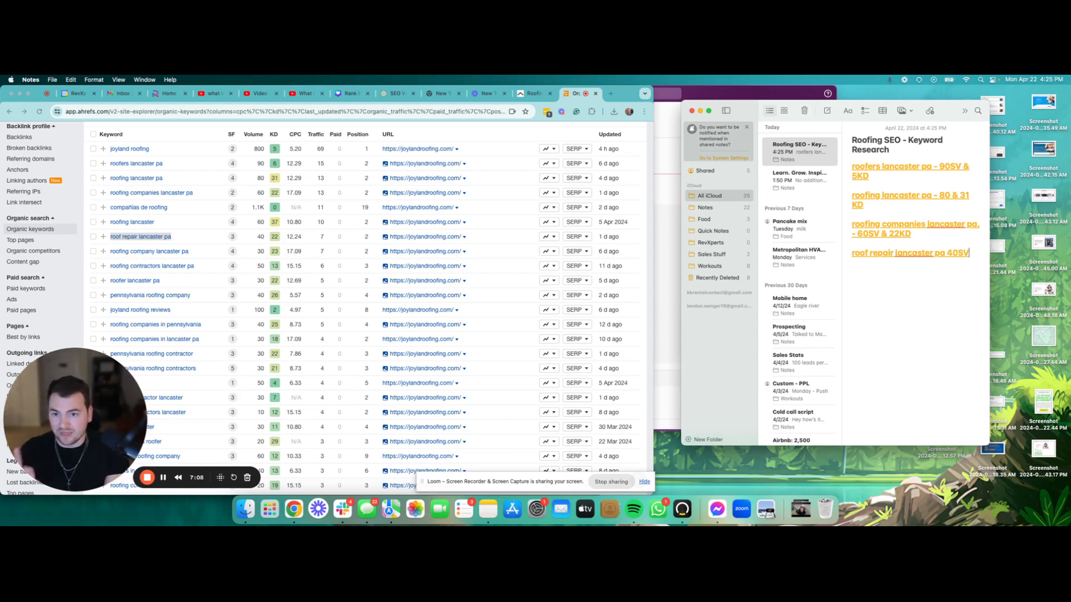
{"action": "type", "text": " &"}
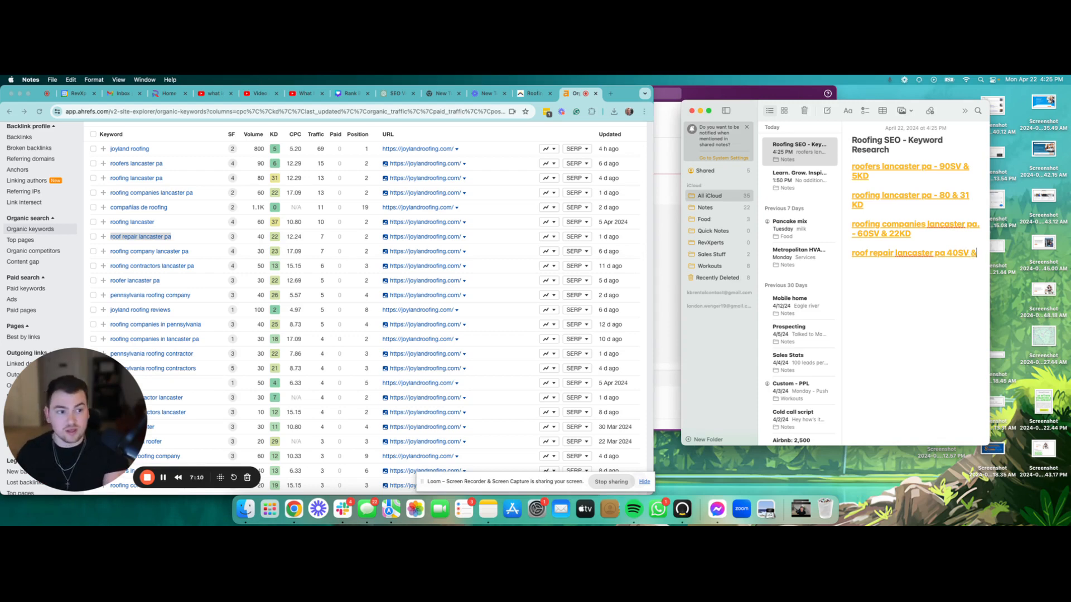
{"action": "type", "text": " 22KD"}
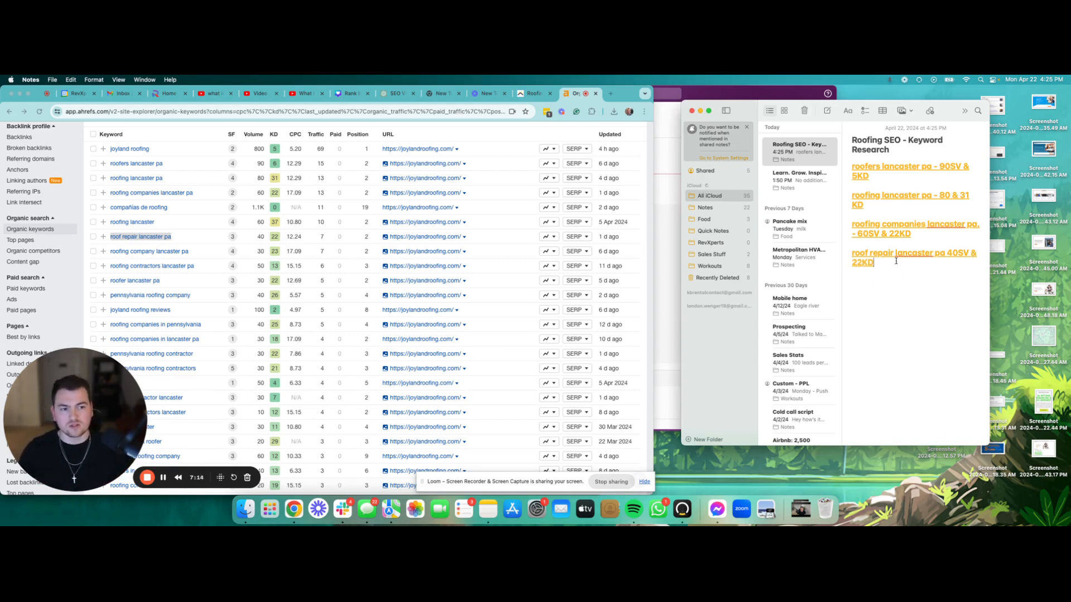
{"action": "left_click_drag", "start_coordinate": [894, 262], "coordinate": [831, 170]}
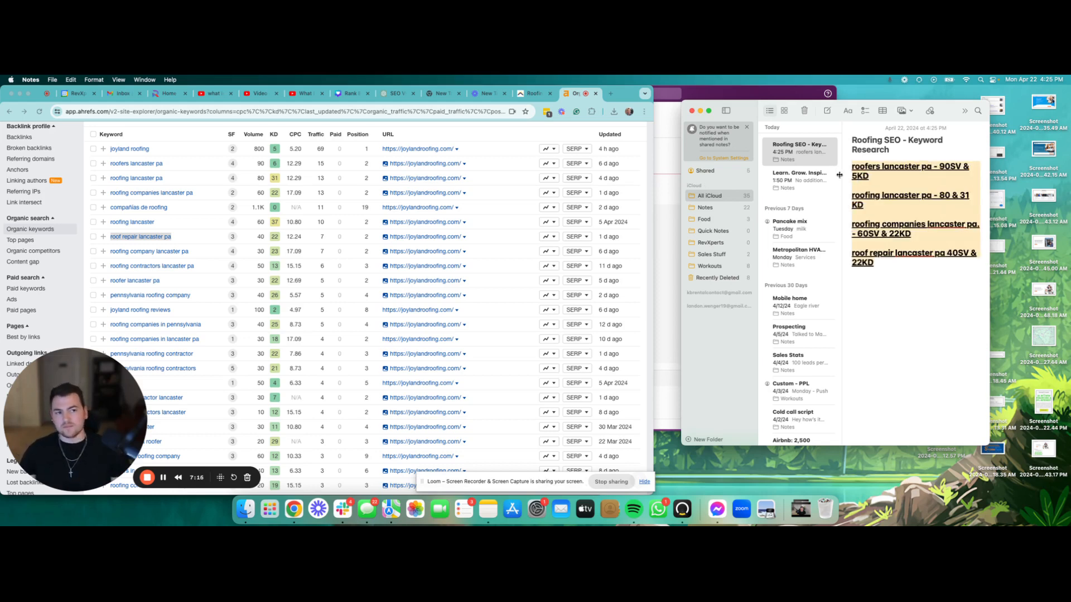
Step: Widen the Ahrefs browser window and shift the note window further right
{"action": "left_click_drag", "start_coordinate": [655, 92], "coordinate": [681, 96]}
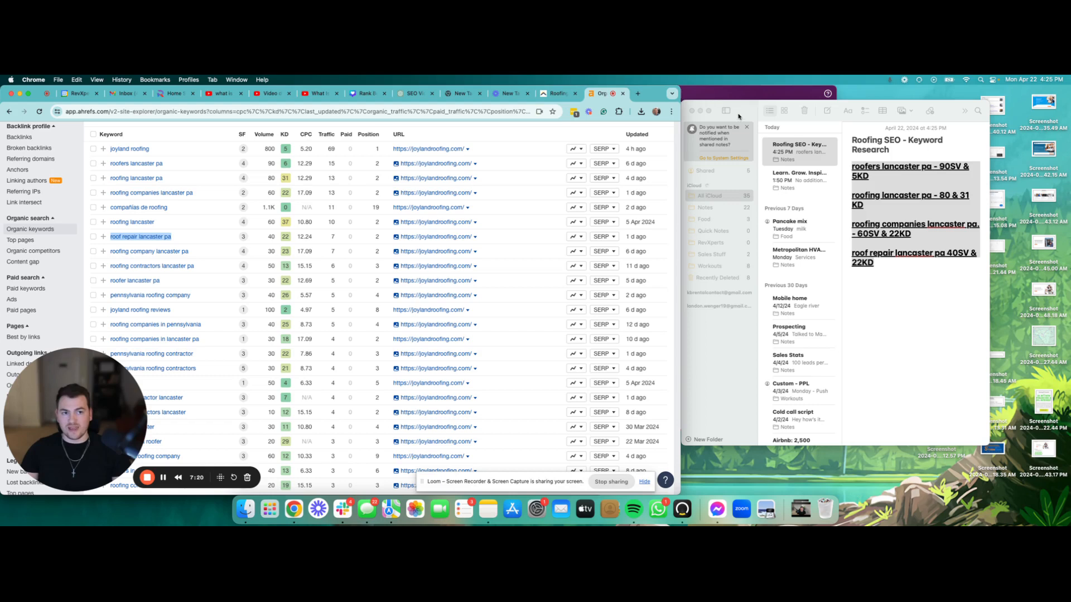
{"action": "left_click_drag", "start_coordinate": [738, 115], "coordinate": [819, 100]}
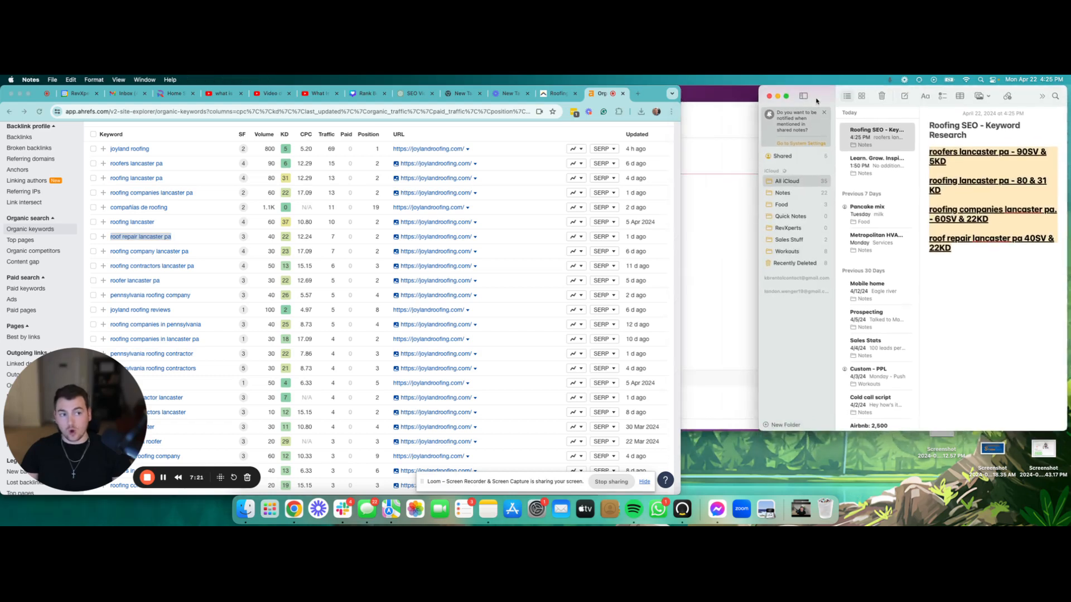
{"action": "left_click", "coordinate": [658, 92]}
{"action": "left_click_drag", "start_coordinate": [679, 88], "coordinate": [762, 88]}
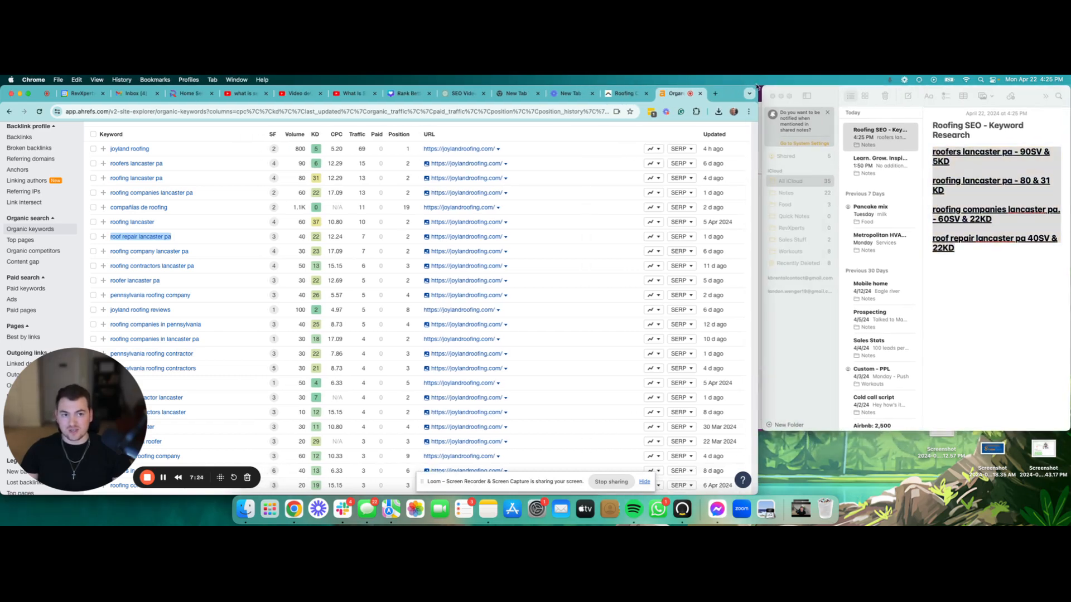
Step: Make the Notes window taller to list more notes, and start a new Chrome tab
{"action": "left_click", "coordinate": [815, 415]}
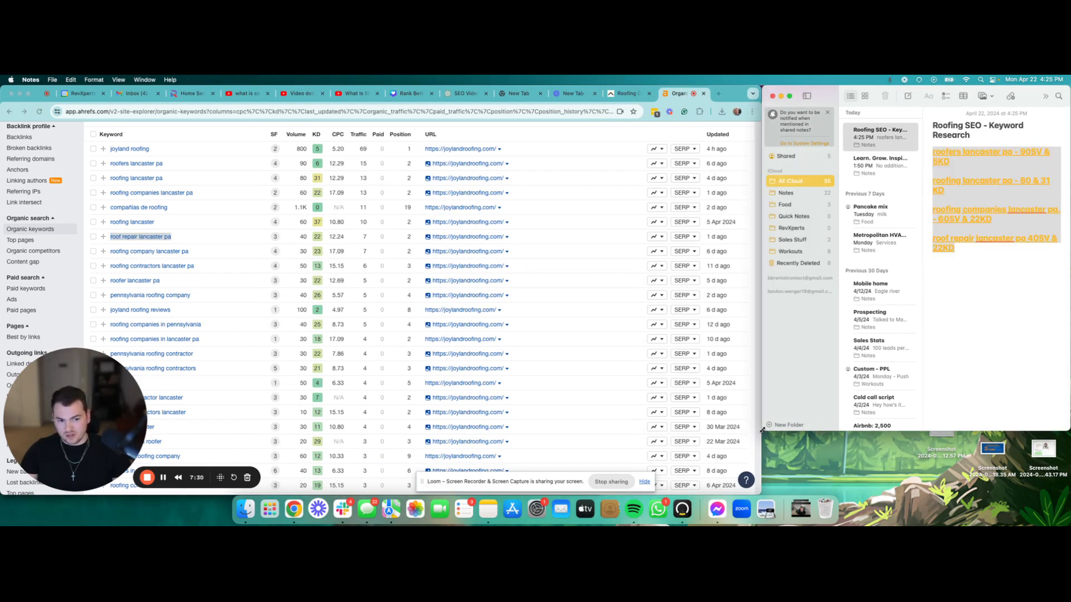
{"action": "left_click_drag", "start_coordinate": [764, 434], "coordinate": [761, 494]}
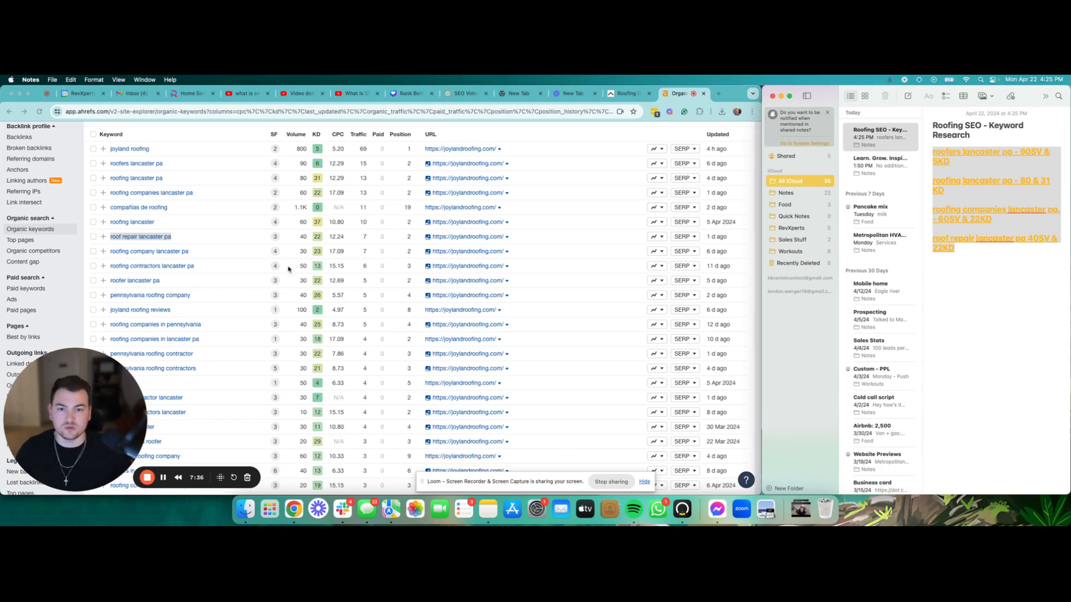
{"action": "left_click", "coordinate": [718, 94]}
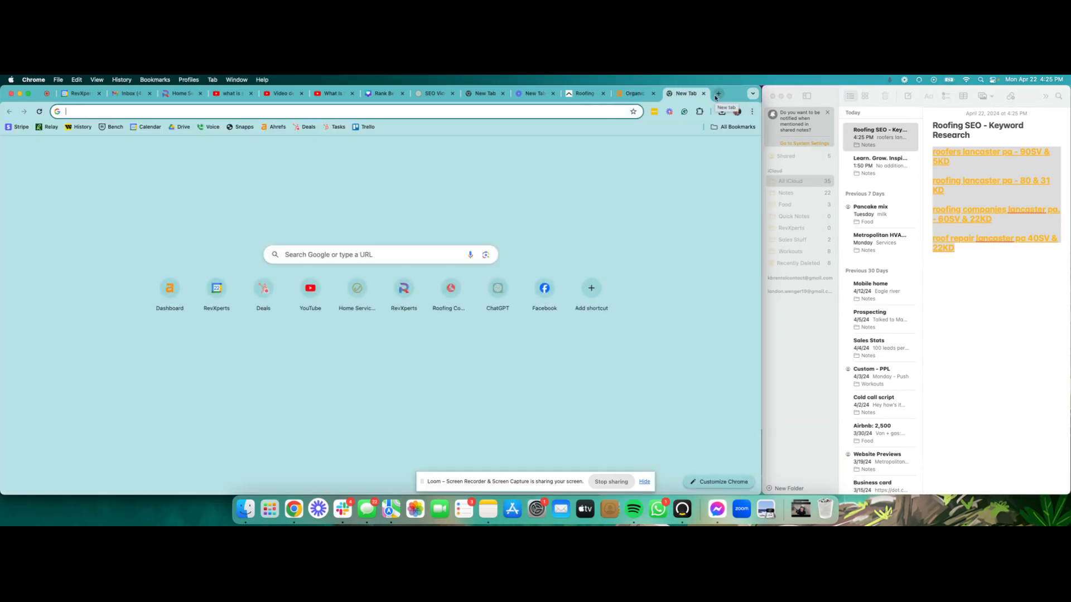
Step: Search Google for 'roofer york pa' and scroll through the results
{"action": "type", "text": "roofer "}
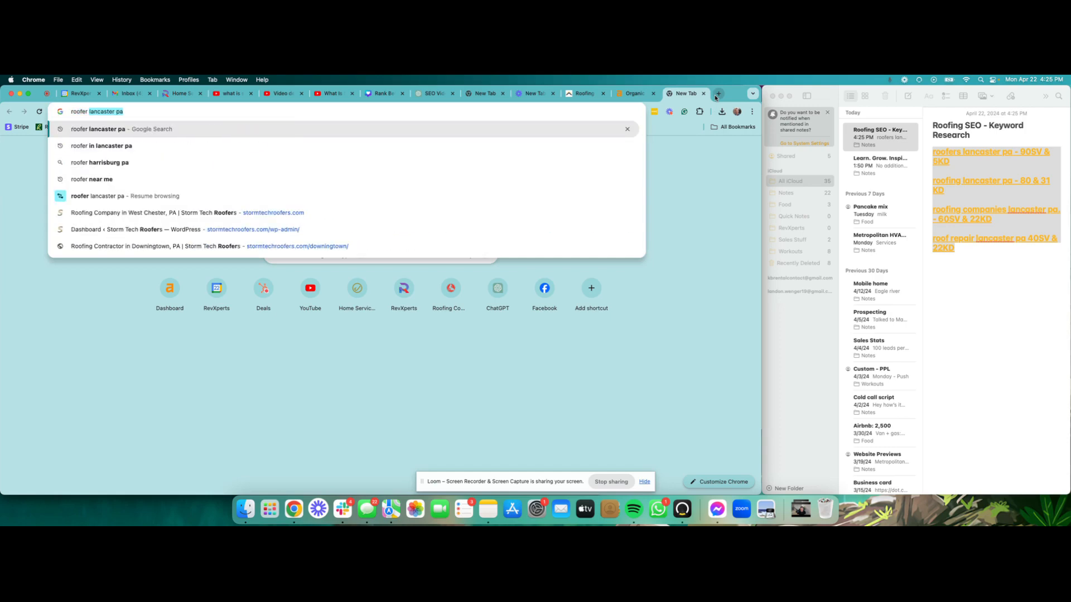
{"action": "type", "text": "york pa"}
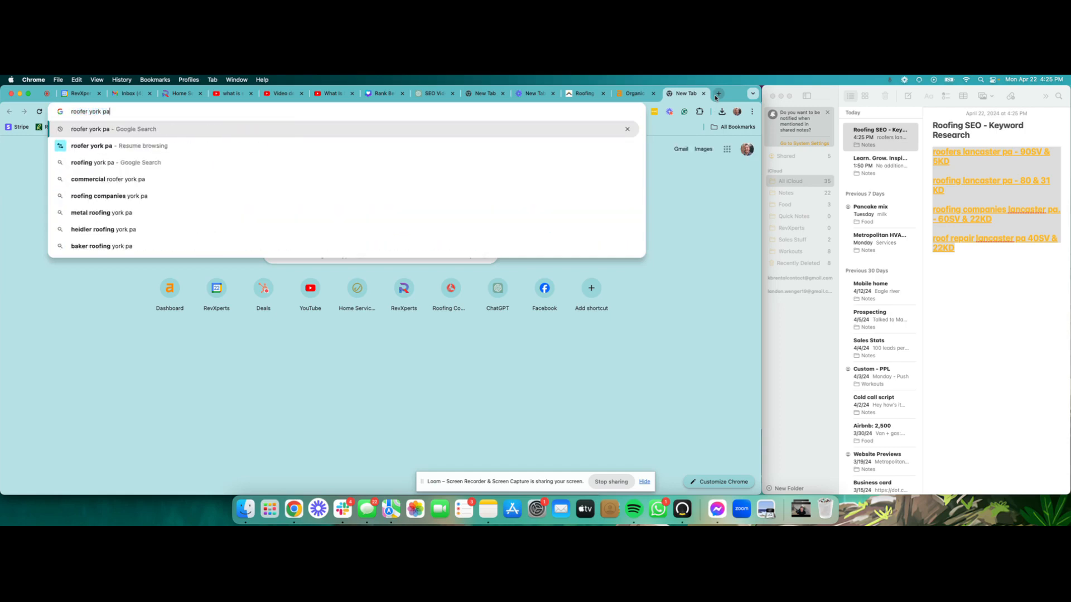
{"action": "key", "text": "Return"}
{"action": "scroll", "coordinate": [188, 303], "scroll_direction": "down", "scroll_amount": 10}
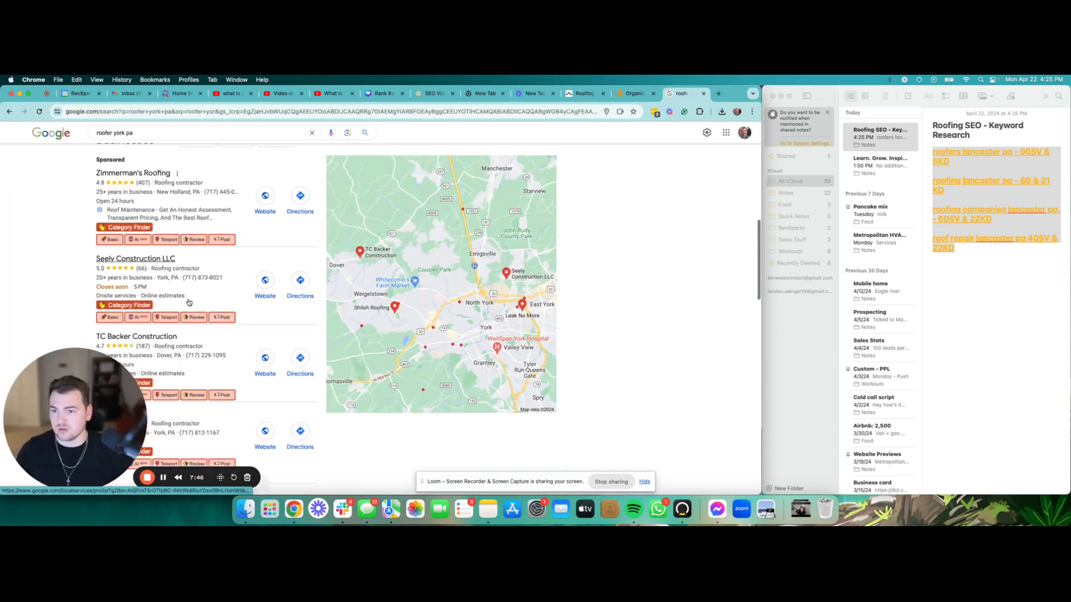
{"action": "scroll", "coordinate": [188, 303], "scroll_direction": "down", "scroll_amount": 5}
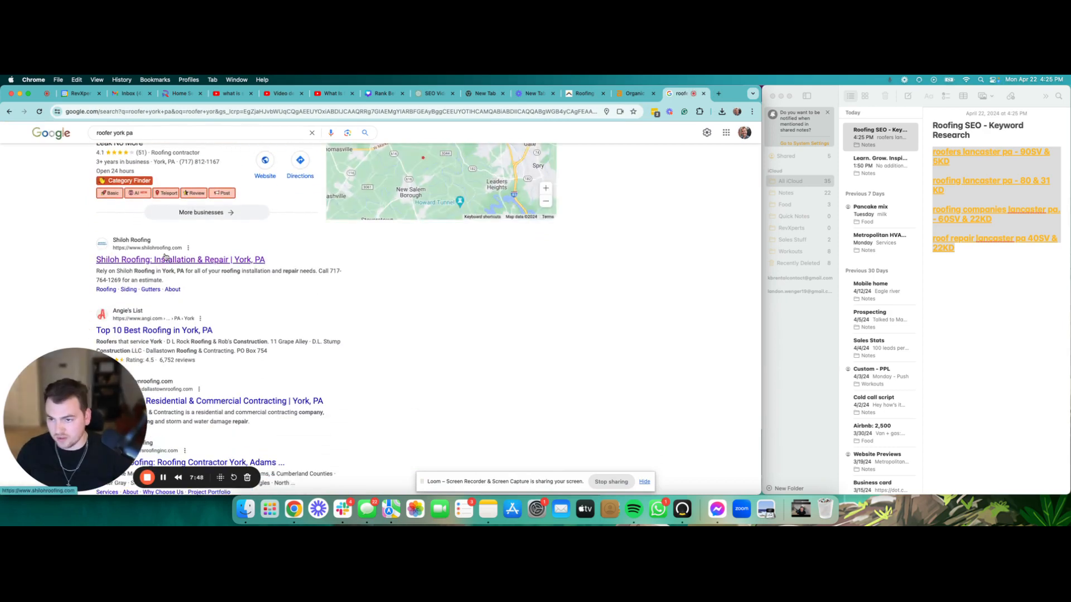
Step: Open the Shiloh Roofing site, select its URL, and return to the Ahrefs organic keywords tab
{"action": "left_click", "coordinate": [165, 256]}
{"action": "left_click", "coordinate": [217, 113]}
{"action": "key", "text": "super+c"}
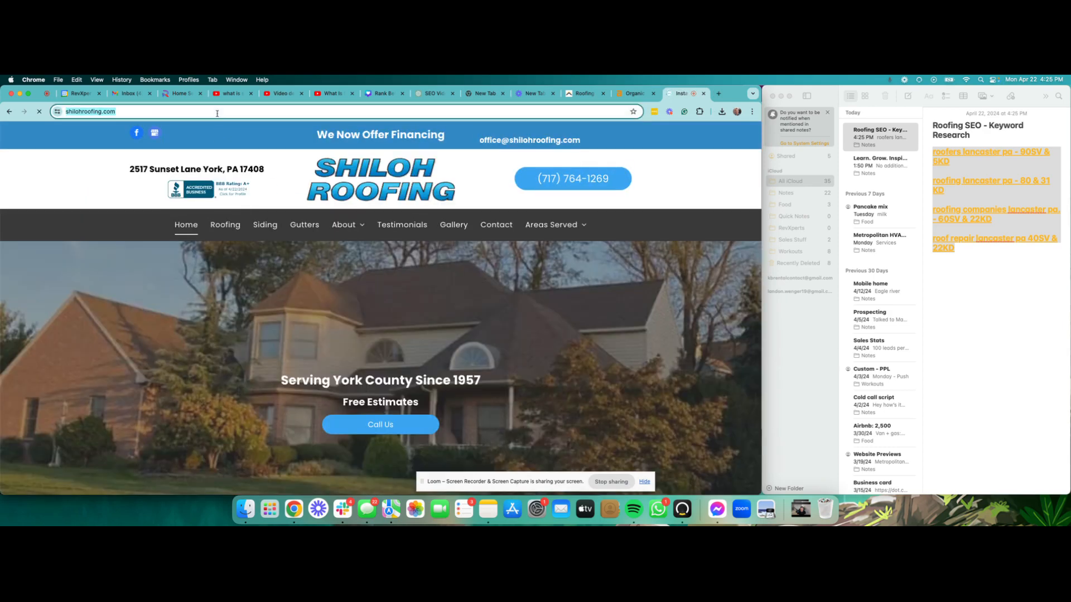
{"action": "left_click", "coordinate": [636, 98]}
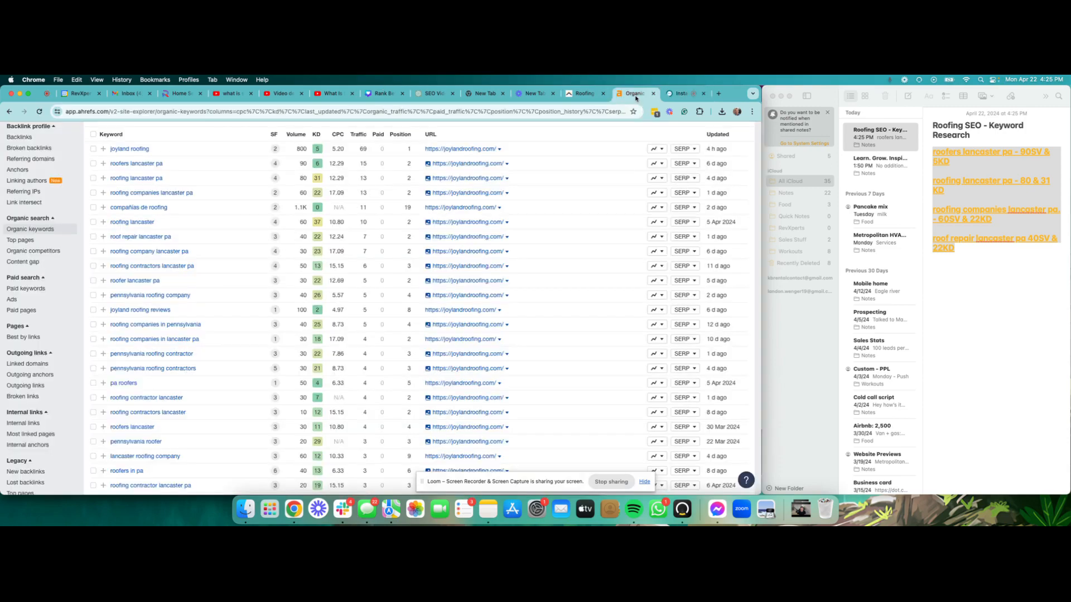
Step: From the Ahrefs dashboard, analyze the pasted Shiloh Roofing address
{"action": "scroll", "coordinate": [83, 167], "scroll_direction": "up", "scroll_amount": 5}
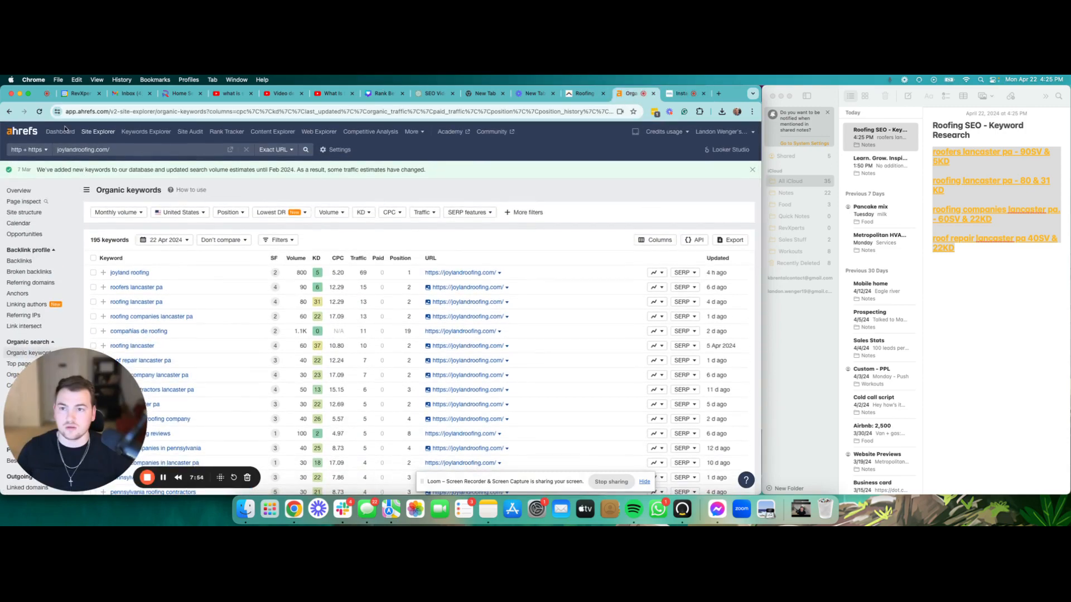
{"action": "left_click", "coordinate": [61, 131]}
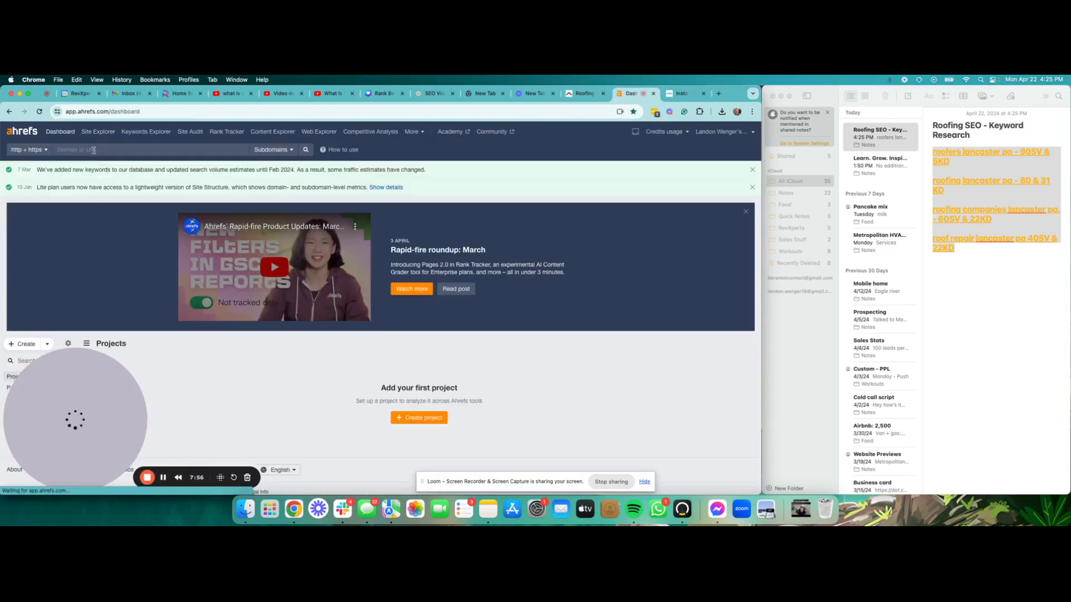
{"action": "left_click", "coordinate": [93, 150]}
{"action": "key", "text": "super+v"}
{"action": "key", "text": "Return"}
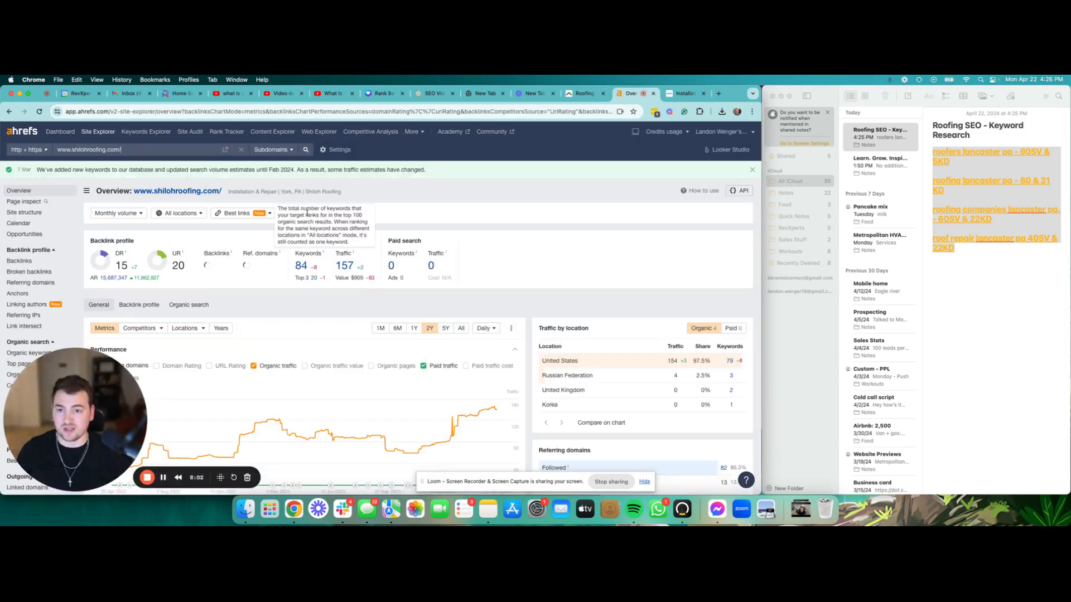
Step: Switch the analysis scope to Exact URL and open the organic keywords report
{"action": "left_click", "coordinate": [284, 152]}
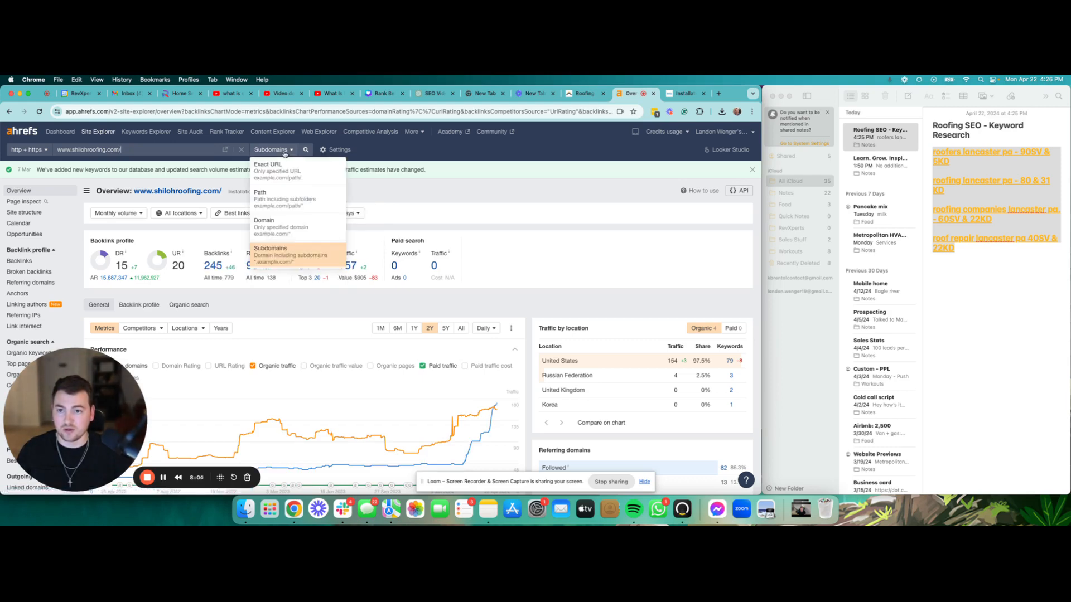
{"action": "left_click", "coordinate": [270, 166]}
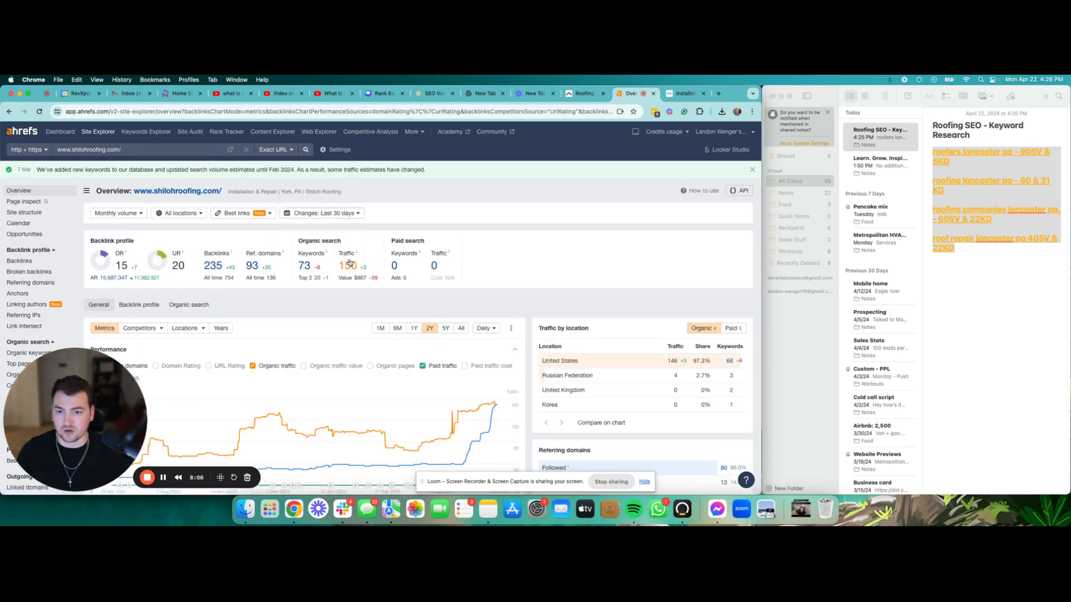
{"action": "left_click", "coordinate": [306, 266]}
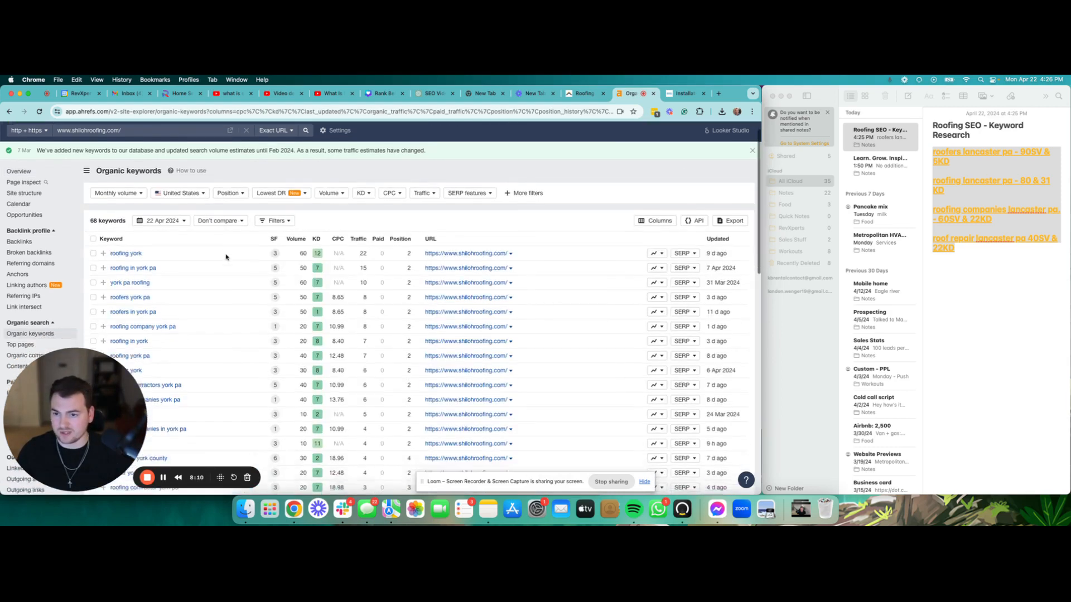
{"action": "scroll", "coordinate": [227, 256], "scroll_direction": "down", "scroll_amount": 3}
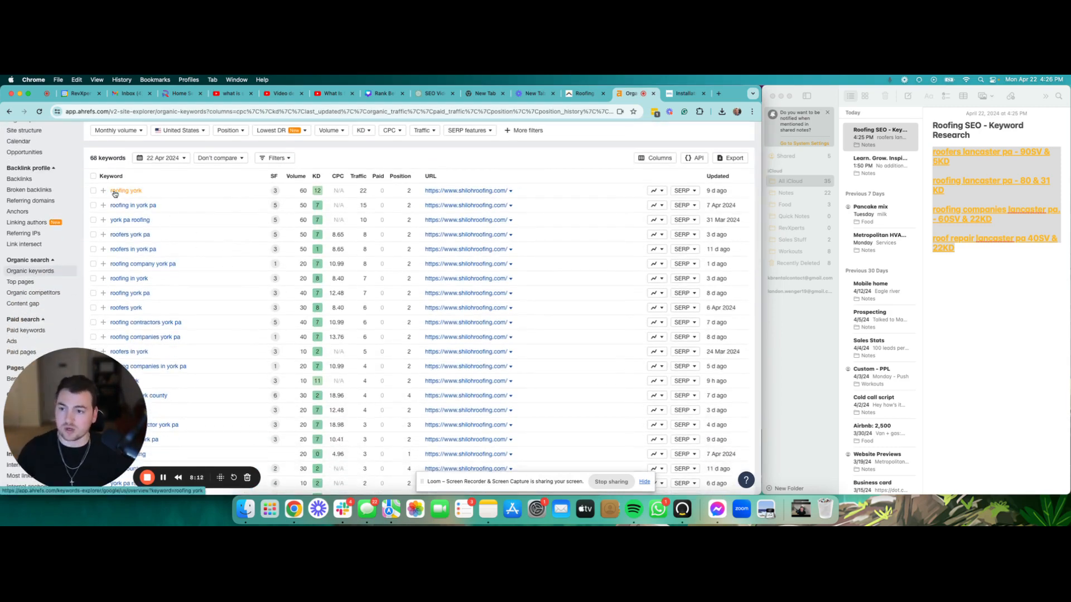
{"action": "left_click_drag", "start_coordinate": [111, 187], "coordinate": [143, 308]}
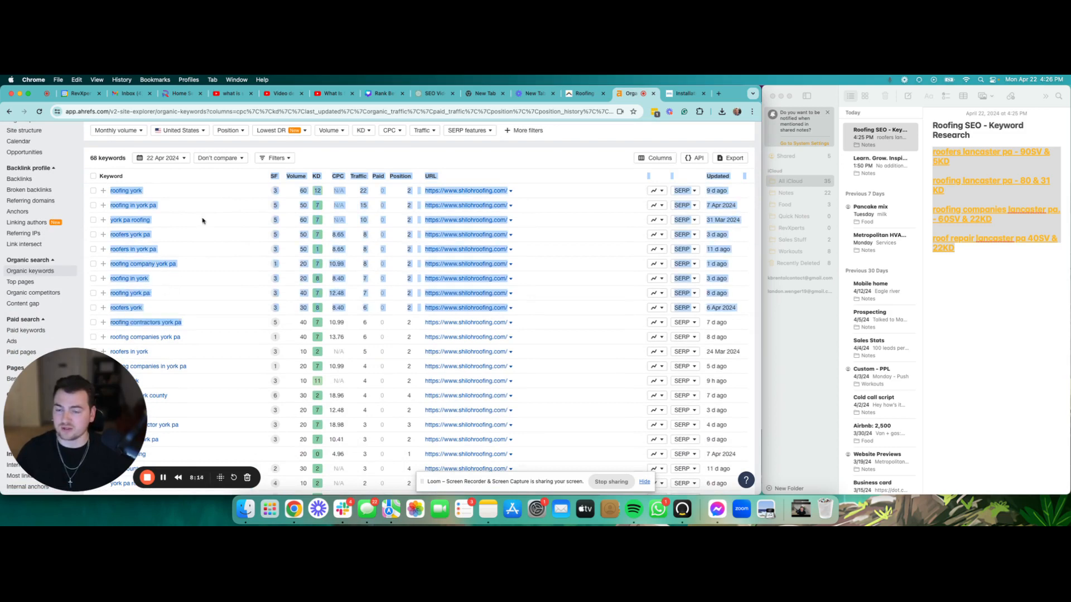
{"action": "left_click", "coordinate": [221, 181]}
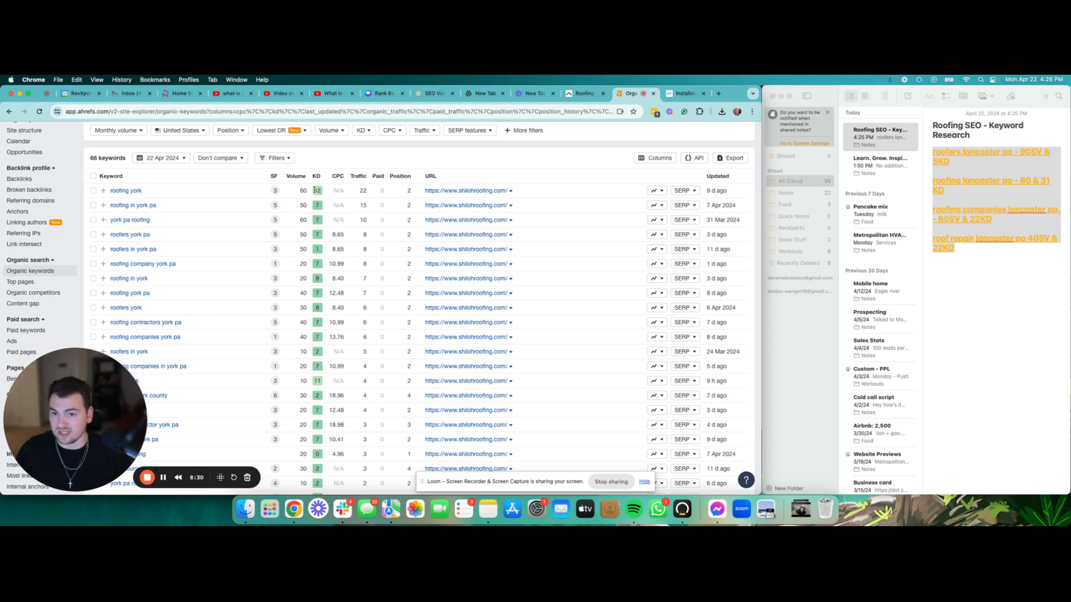
{"action": "left_click_drag", "start_coordinate": [314, 190], "coordinate": [311, 253]}
{"action": "left_click", "coordinate": [315, 252]}
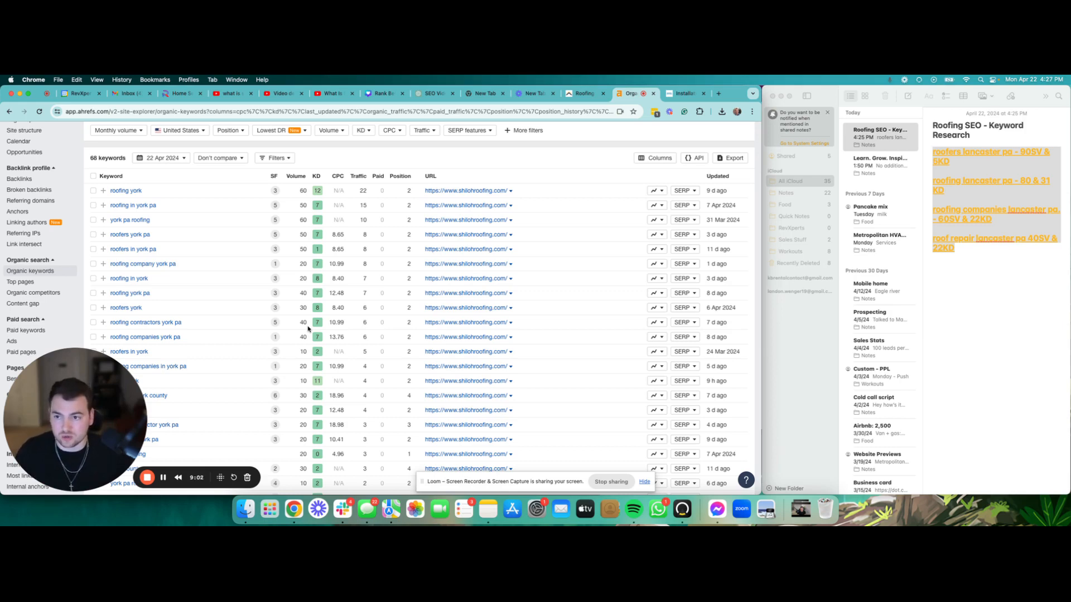
{"action": "scroll", "coordinate": [285, 368], "scroll_direction": "up", "scroll_amount": 3}
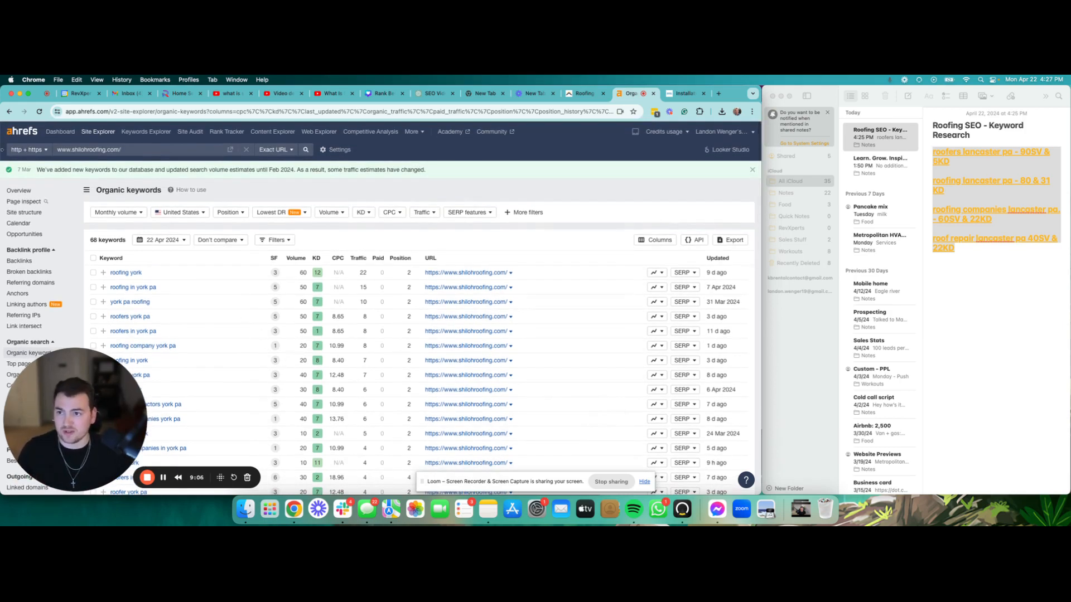
Step: Go back to the shilohroofing.com overview and open its 235 backlinks report
{"action": "left_click", "coordinate": [9, 111]}
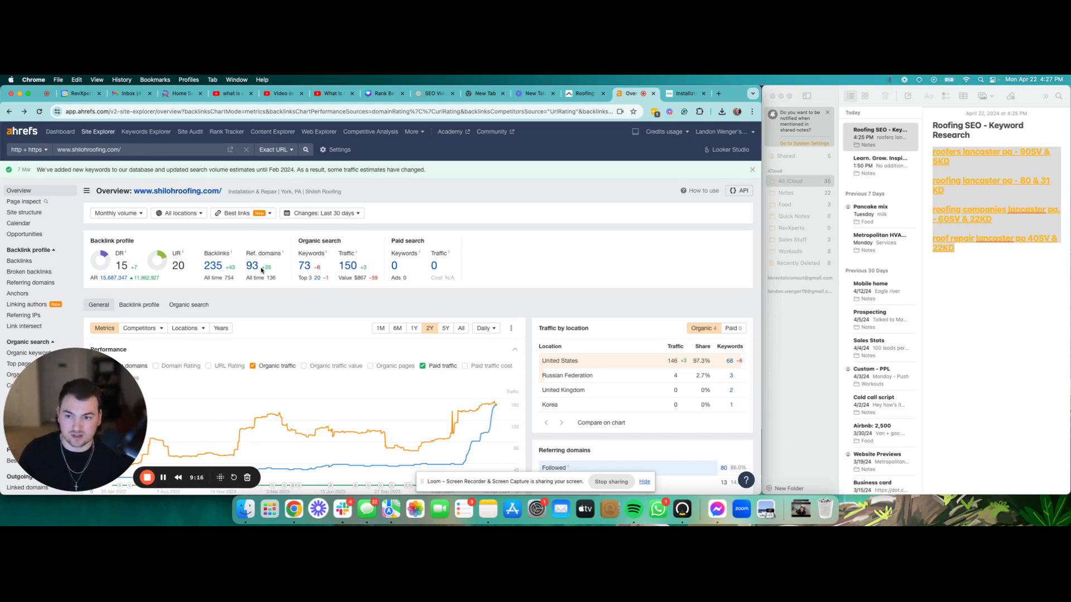
{"action": "left_click_drag", "start_coordinate": [225, 273], "coordinate": [206, 267]}
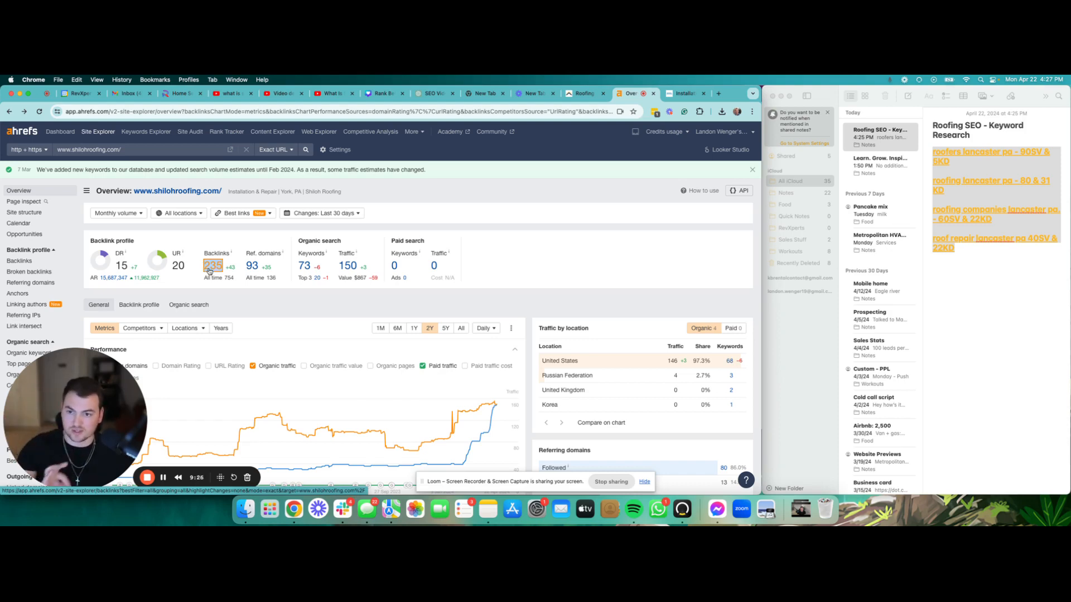
{"action": "left_click", "coordinate": [210, 272]}
Step: Open the York Builders Association referring page from the backlinks list
{"action": "scroll", "coordinate": [207, 269], "scroll_direction": "down", "scroll_amount": 1}
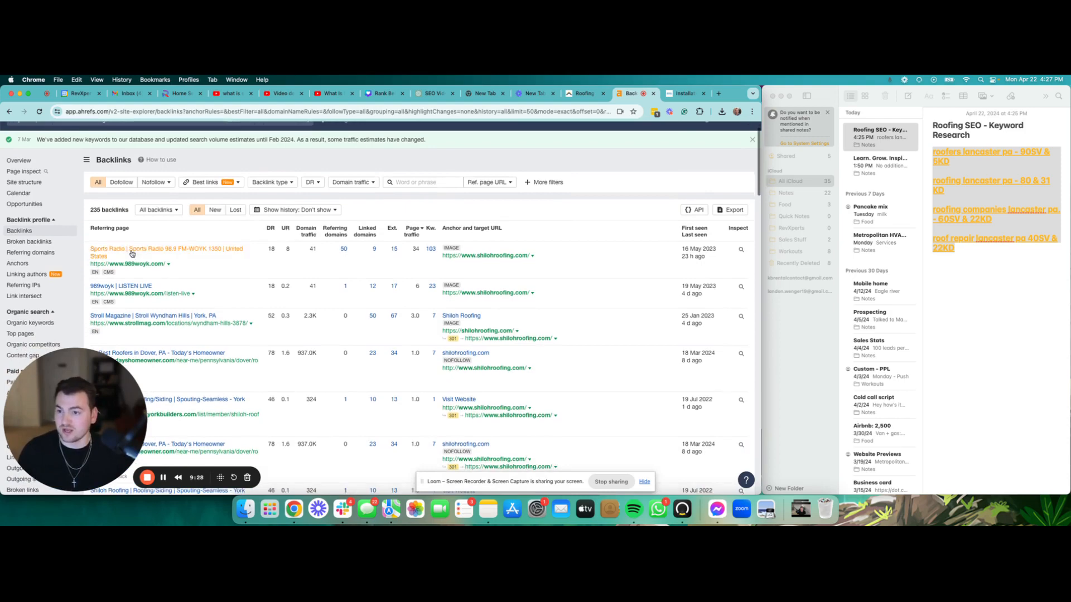
{"action": "scroll", "coordinate": [132, 253], "scroll_direction": "down", "scroll_amount": 2}
{"action": "scroll", "coordinate": [128, 280], "scroll_direction": "down", "scroll_amount": 3}
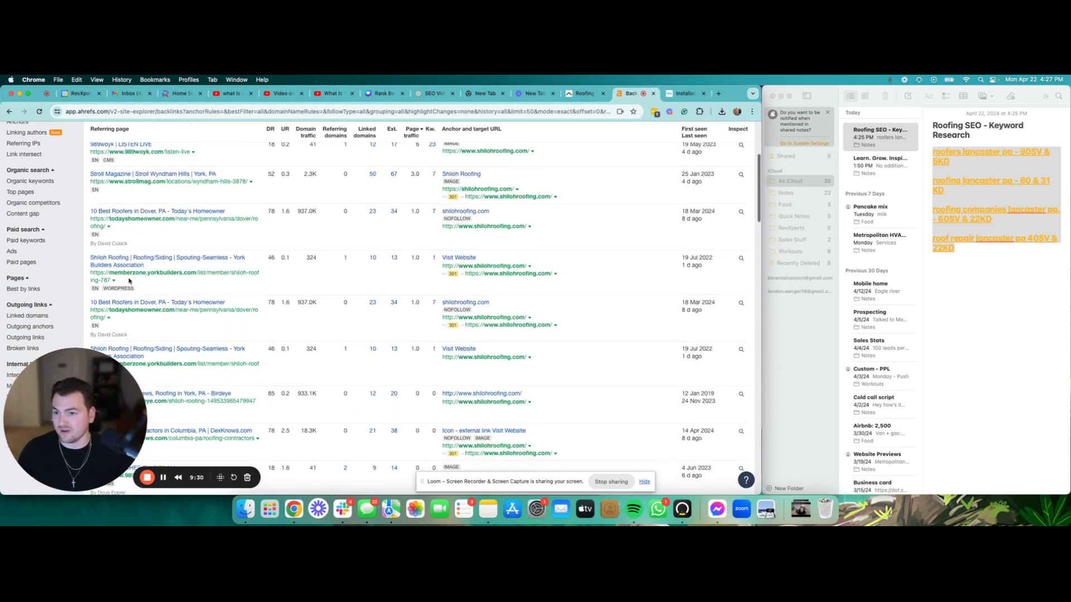
{"action": "left_click", "coordinate": [156, 258]}
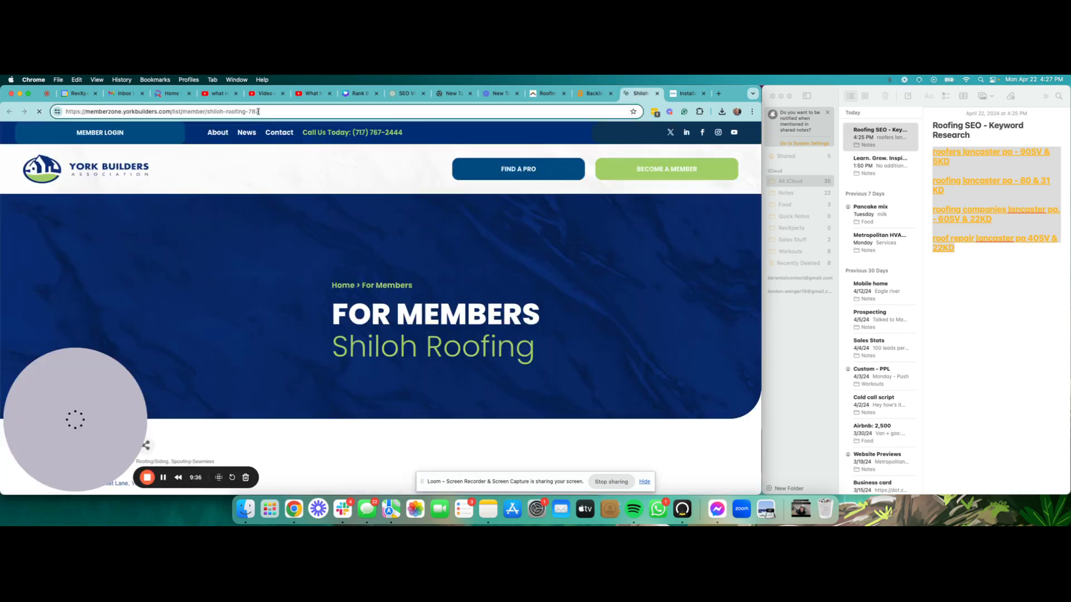
{"action": "left_click_drag", "start_coordinate": [258, 112], "coordinate": [138, 112]}
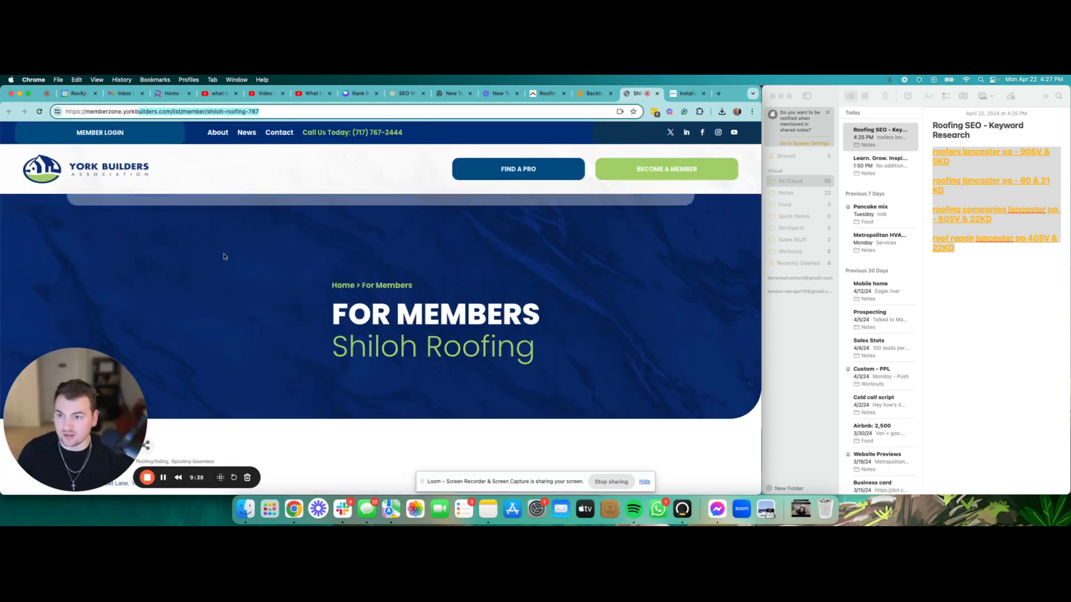
{"action": "scroll", "coordinate": [280, 267], "scroll_direction": "down", "scroll_amount": 2}
{"action": "scroll", "coordinate": [280, 267], "scroll_direction": "up", "scroll_amount": 2}
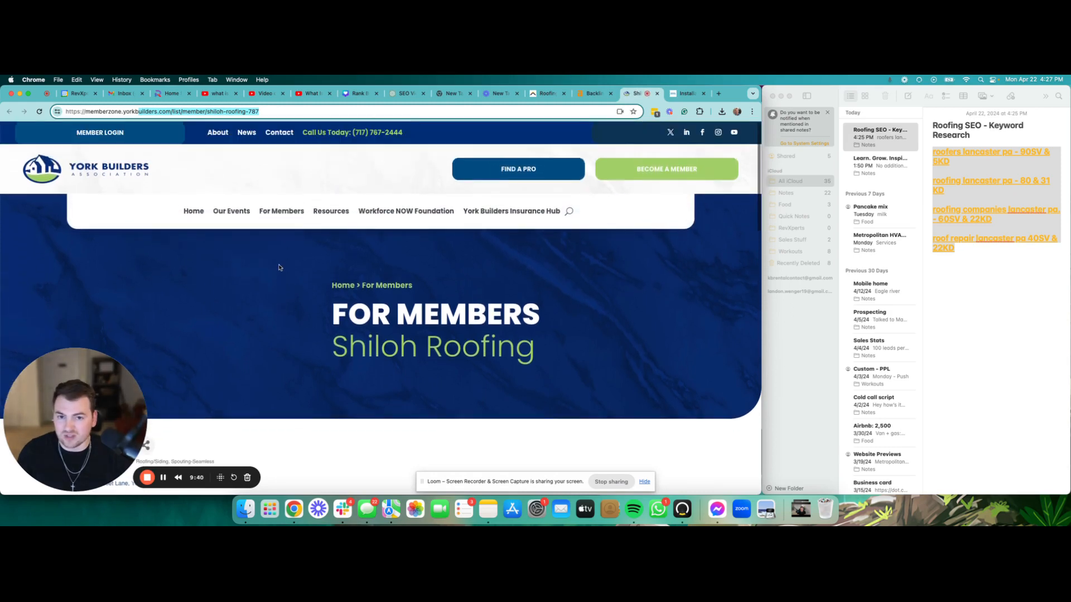
{"action": "left_click_drag", "start_coordinate": [547, 355], "coordinate": [67, 299]}
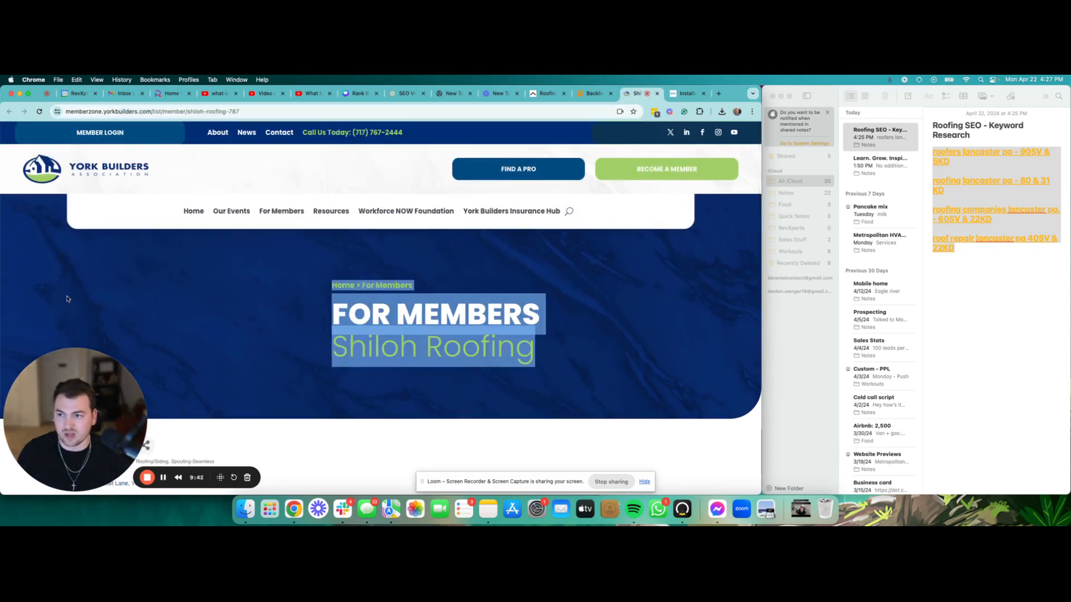